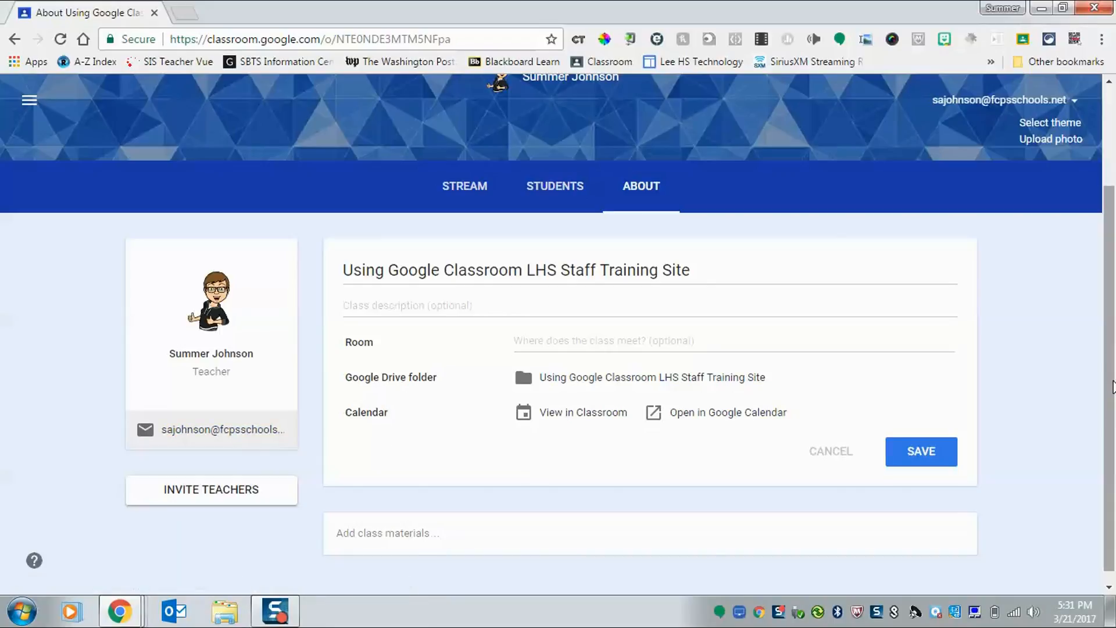
pyautogui.scroll(-1, 1113, 387)
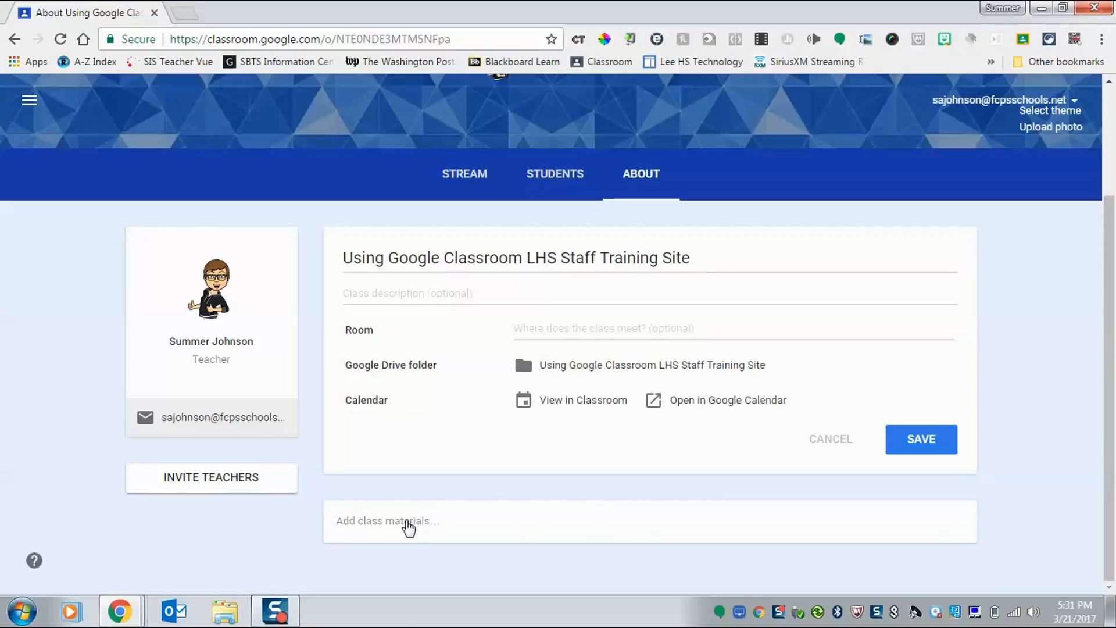
pyautogui.click(405, 526)
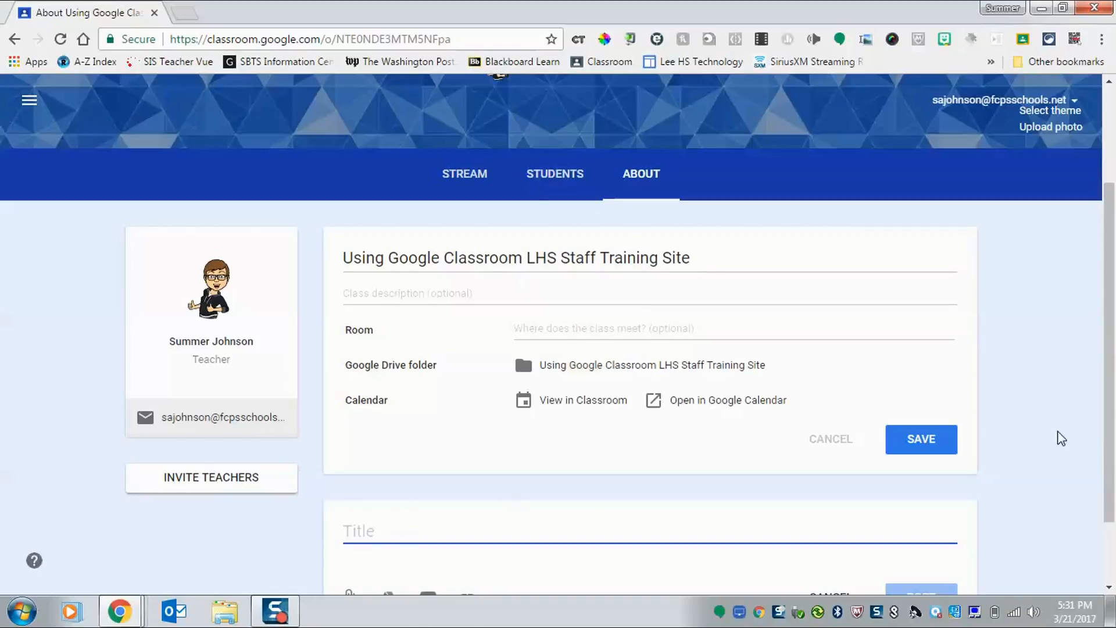
pyautogui.scroll(-2, 1111, 399)
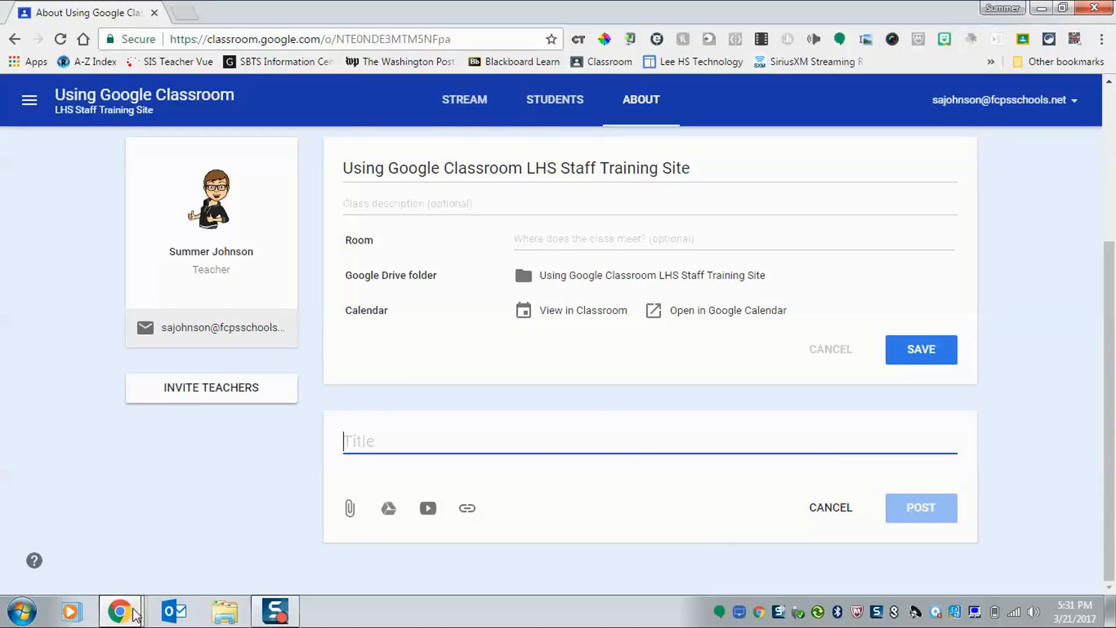
pyautogui.click(467, 510)
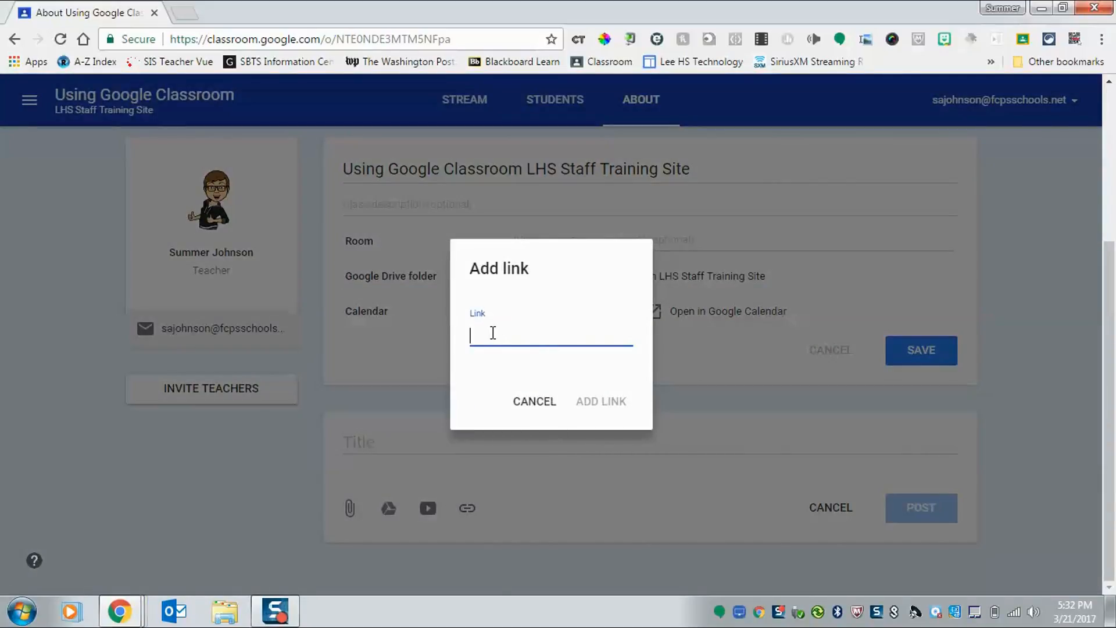
pyautogui.write('https://support.google.com/edu/classroom/answer/6020279?hl=en')
pyautogui.click(589, 402)
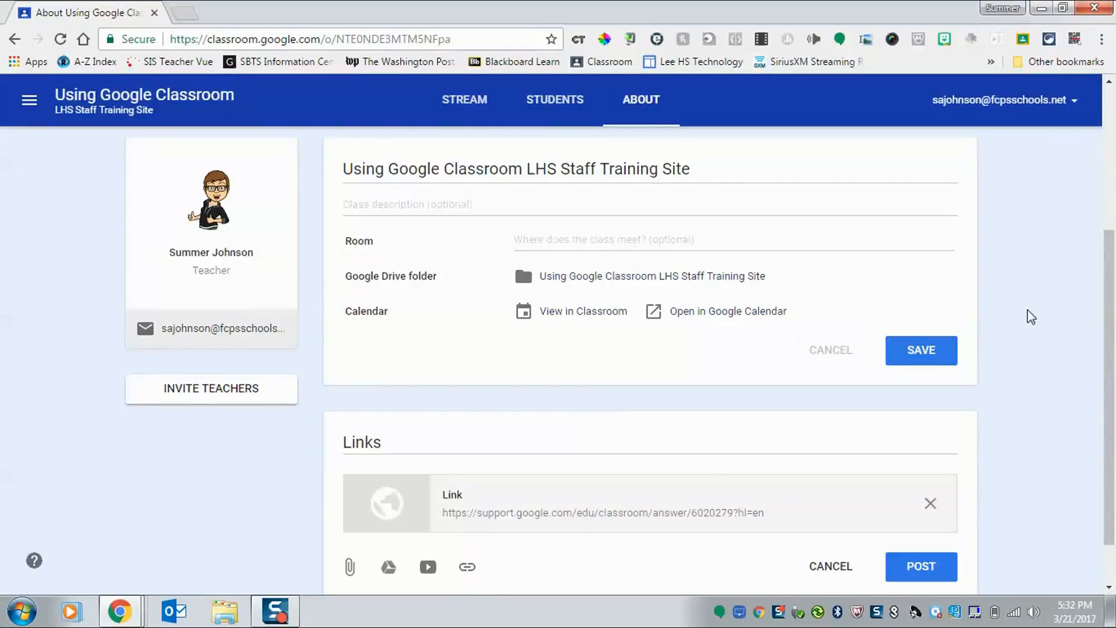
pyautogui.scroll(-1, 1111, 313)
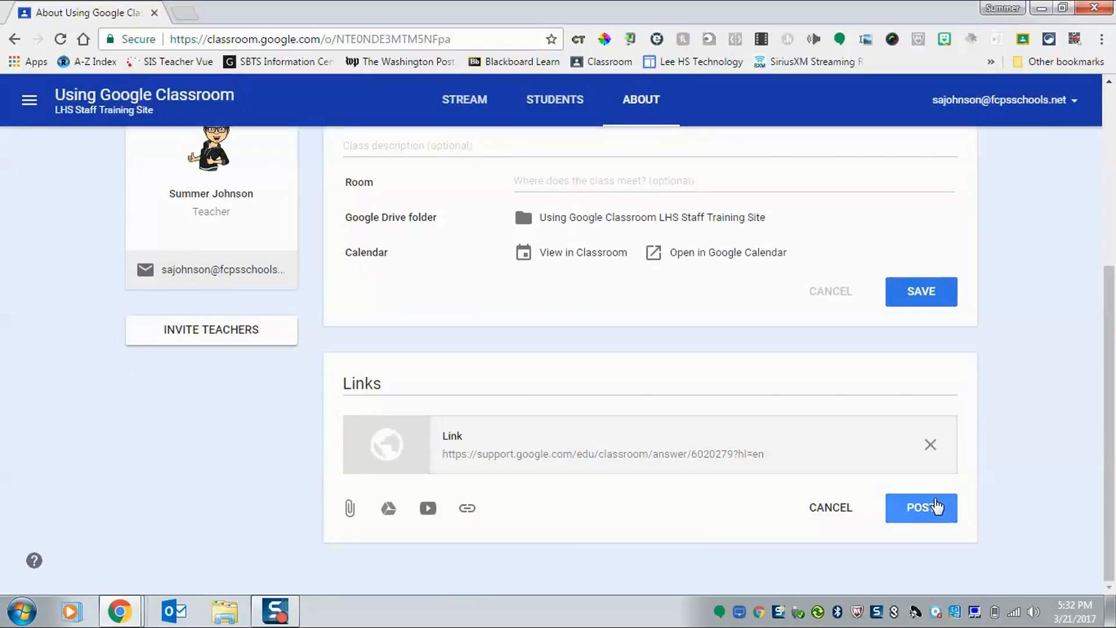
pyautogui.click(936, 508)
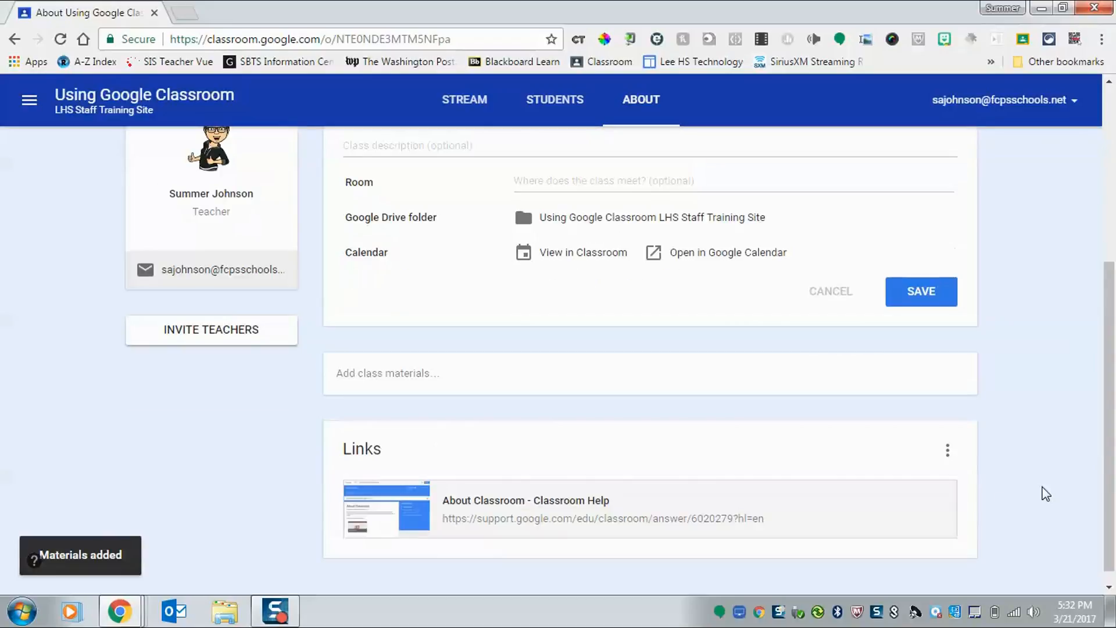
# Start another class material and copy the URL of the YouTube video "50 Things You Can Do With Google Classroom".
pyautogui.scroll(-1, 1104, 439)
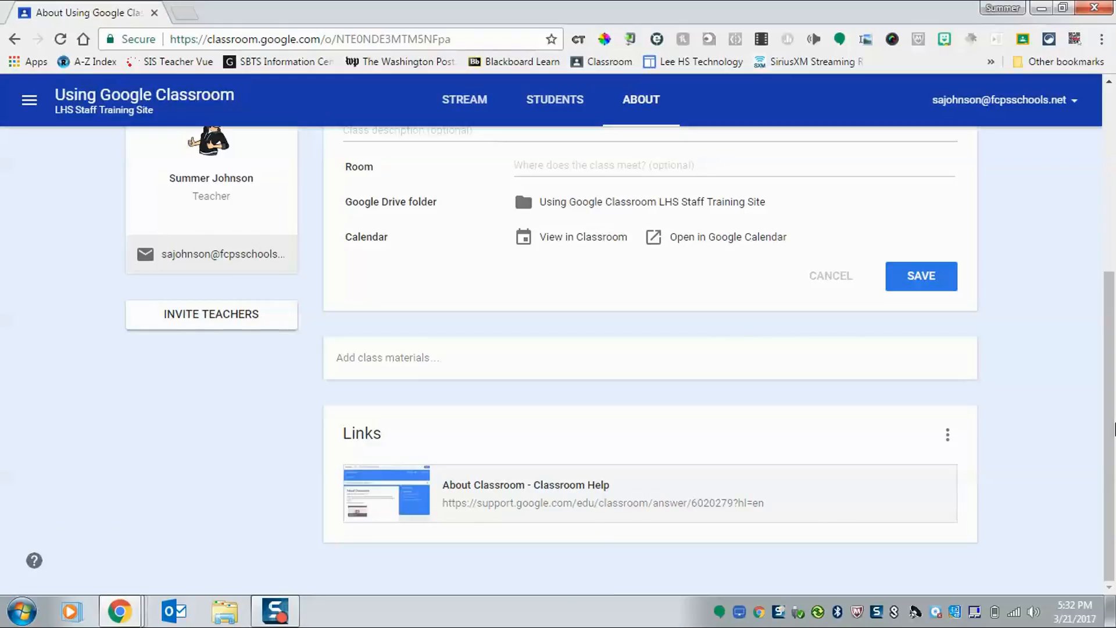
pyautogui.moveTo(984, 395); pyautogui.dragTo(362, 358)
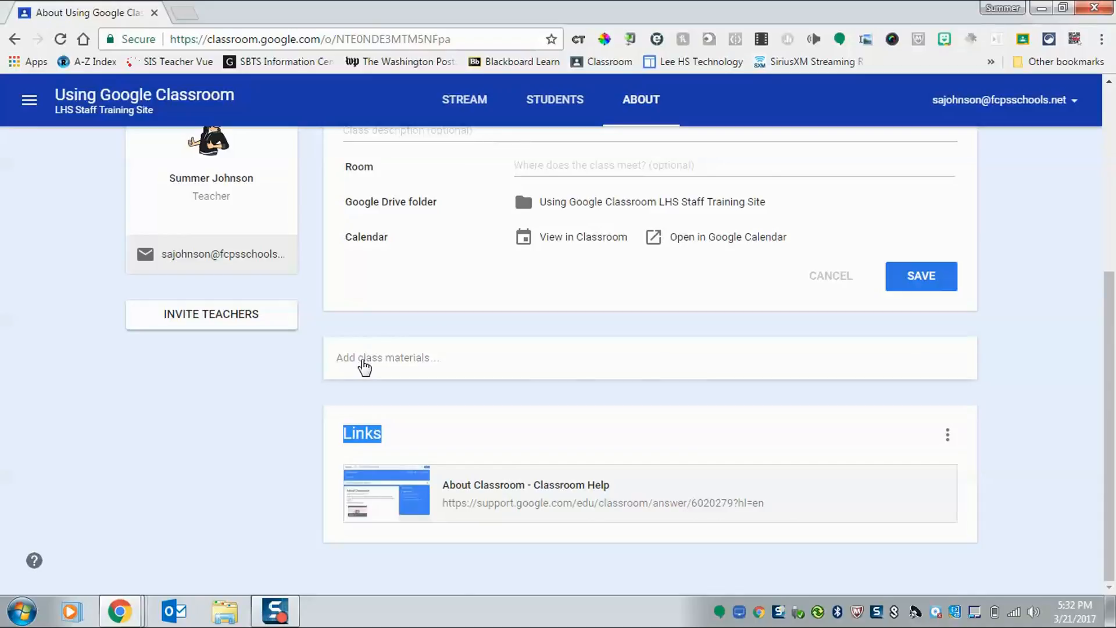
pyautogui.click(365, 365)
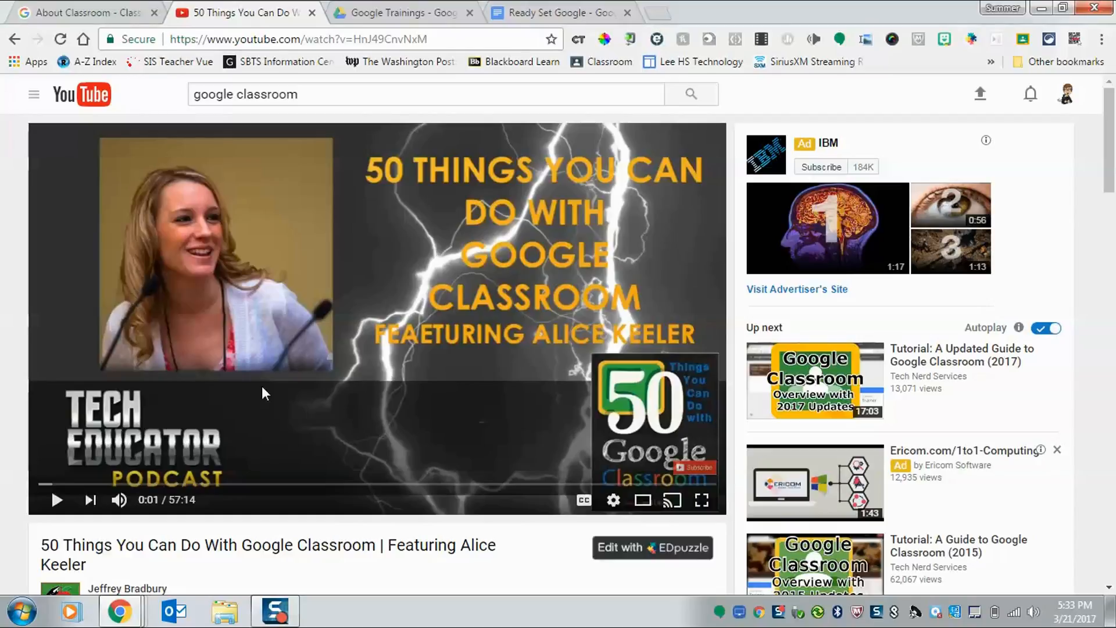
pyautogui.click(356, 40)
pyautogui.hotkey('ctrl', 'c')
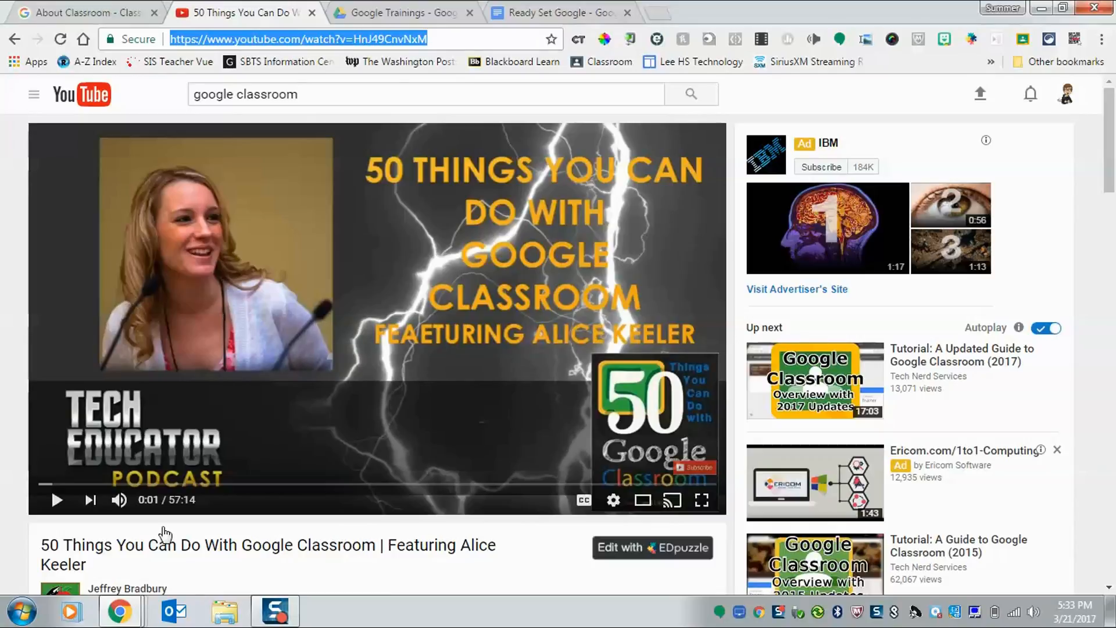
pyautogui.moveTo(122, 617)
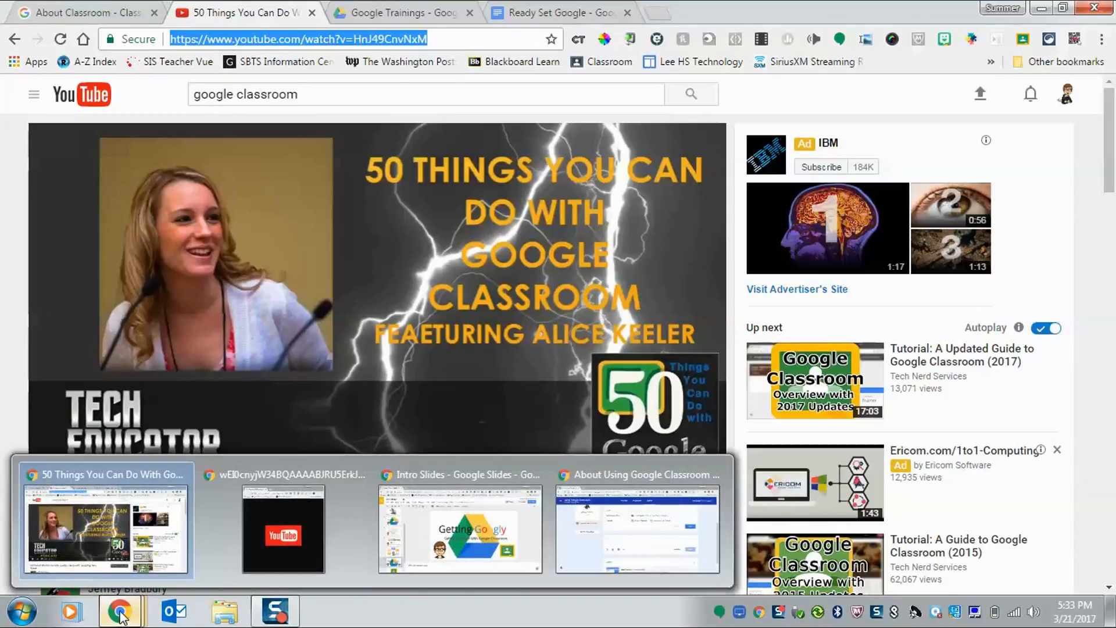
pyautogui.click(581, 511)
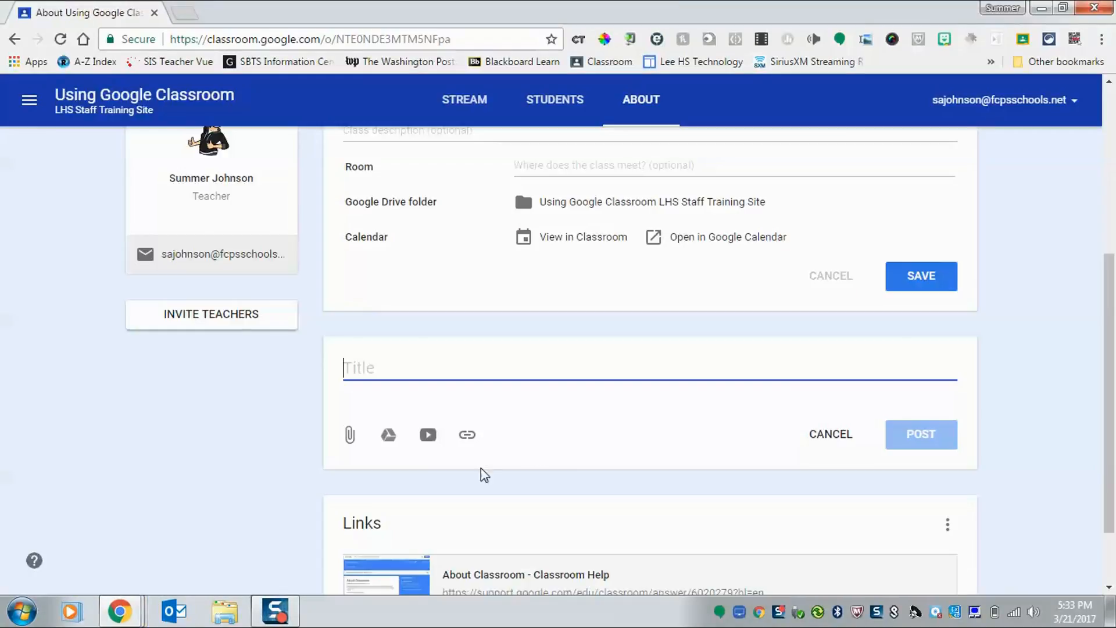
pyautogui.click(428, 435)
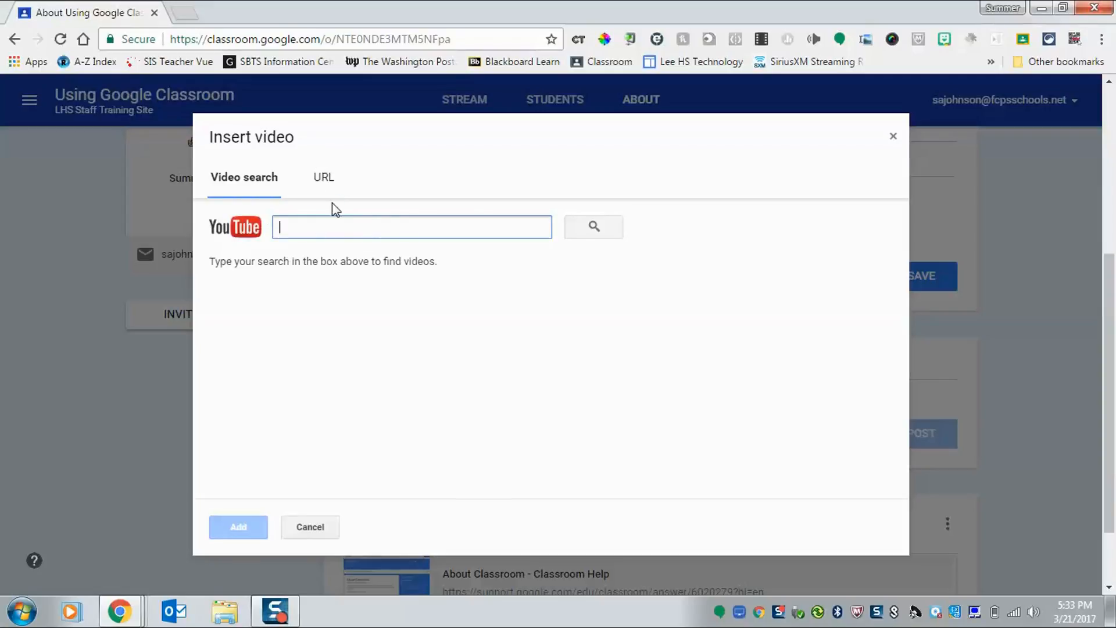
pyautogui.click(322, 180)
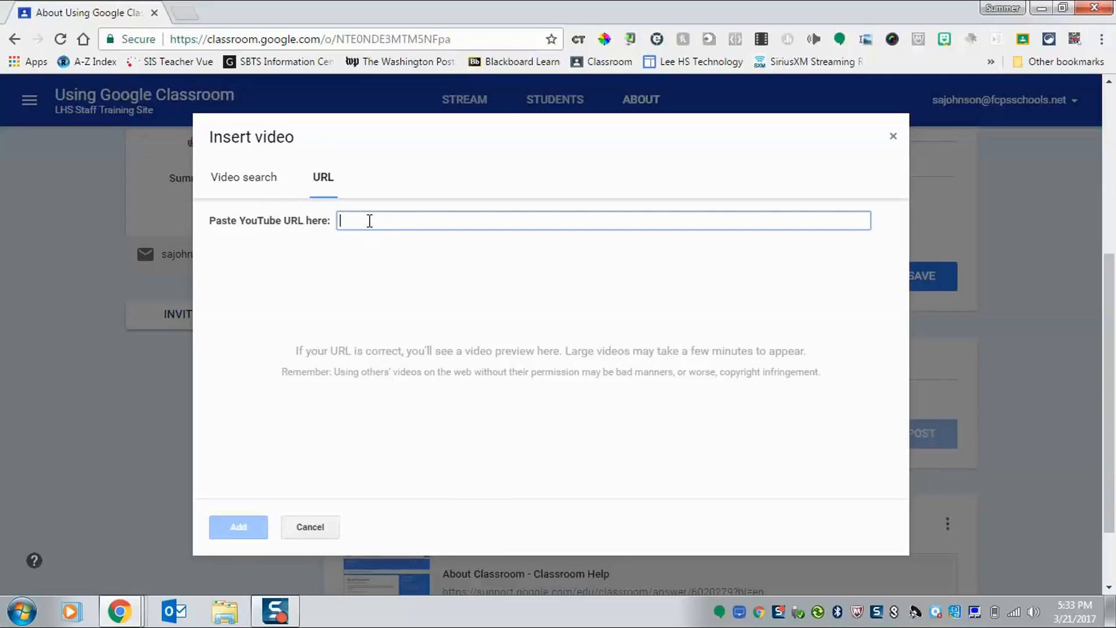
pyautogui.hotkey('ctrl', 'v')
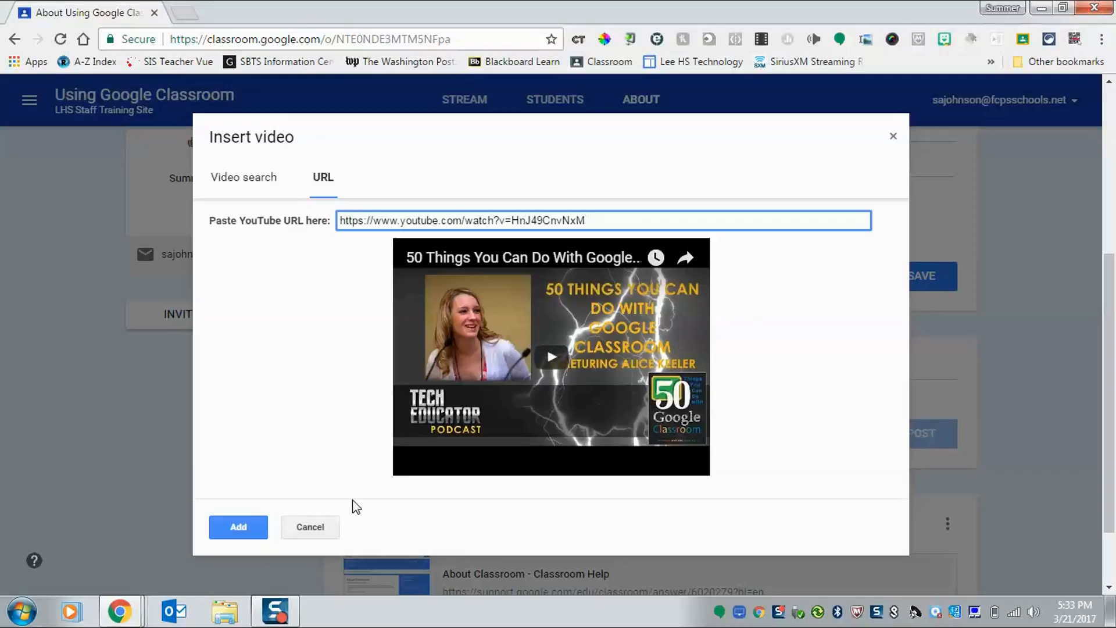
pyautogui.click(239, 529)
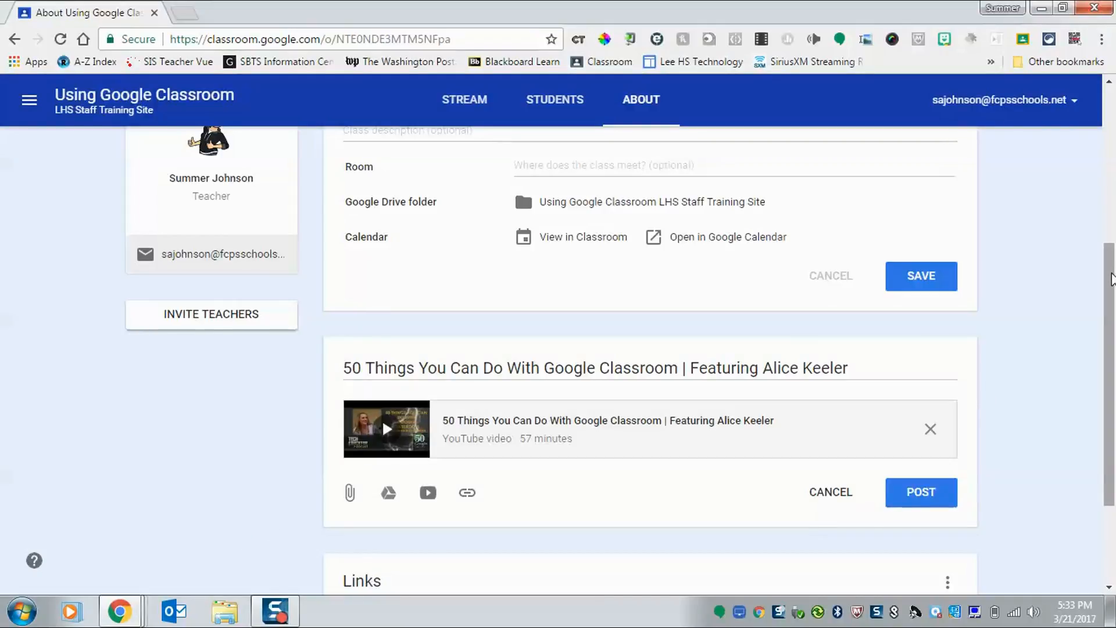
pyautogui.moveTo(1111, 268); pyautogui.dragTo(1110, 365)
pyautogui.scroll(1, 1017, 378)
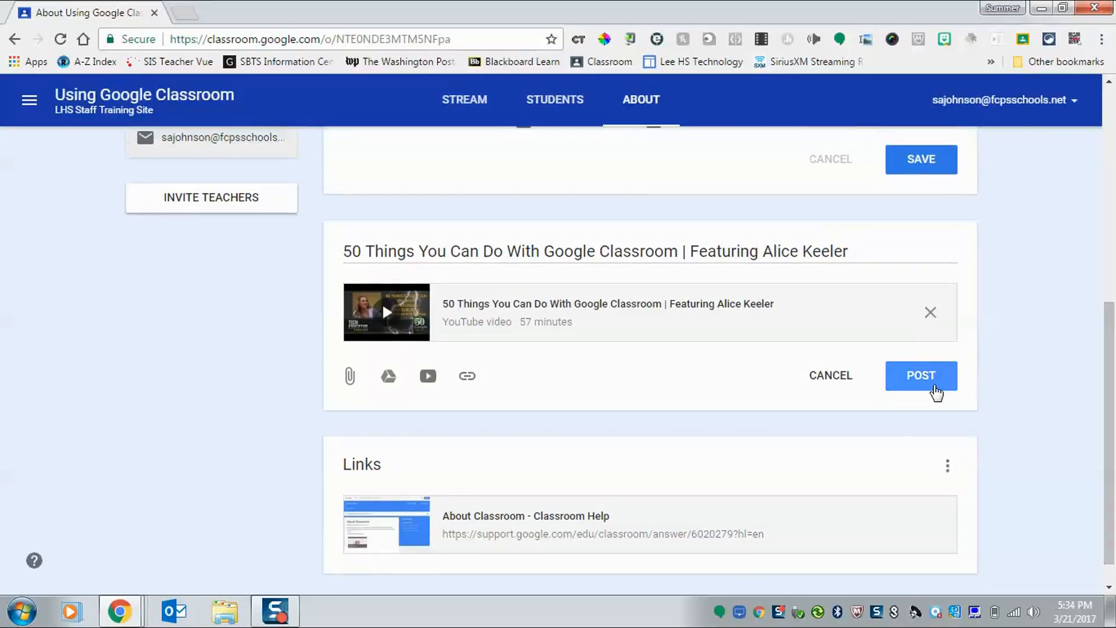
pyautogui.click(933, 390)
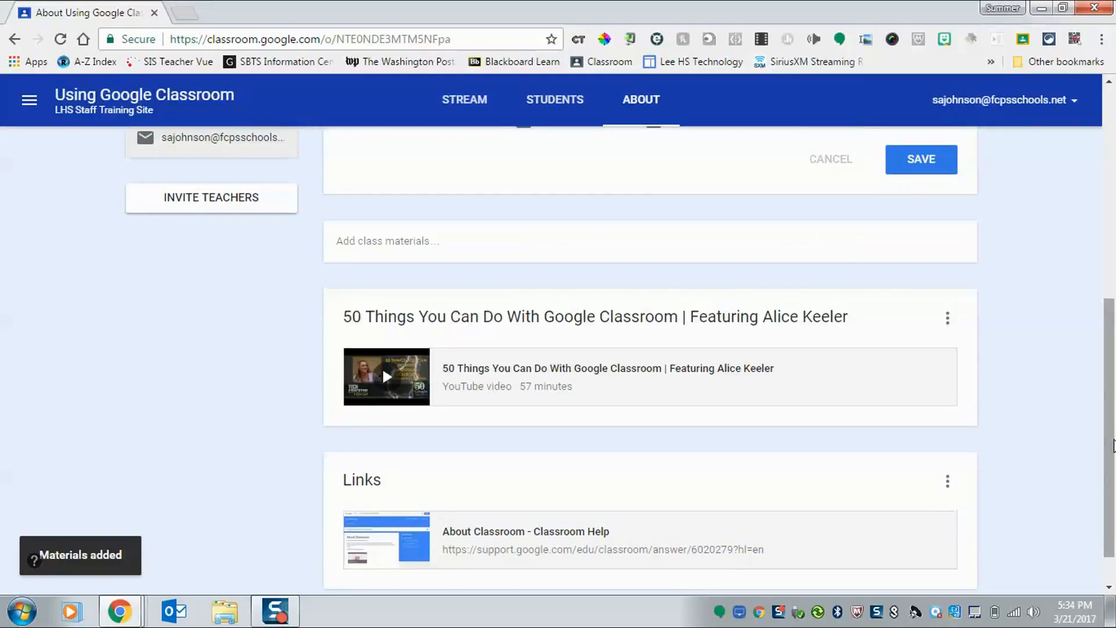
# View the class's Students page and its student invitation form, closing the form without inviting anyone.
pyautogui.scroll(6, 1072, 237)
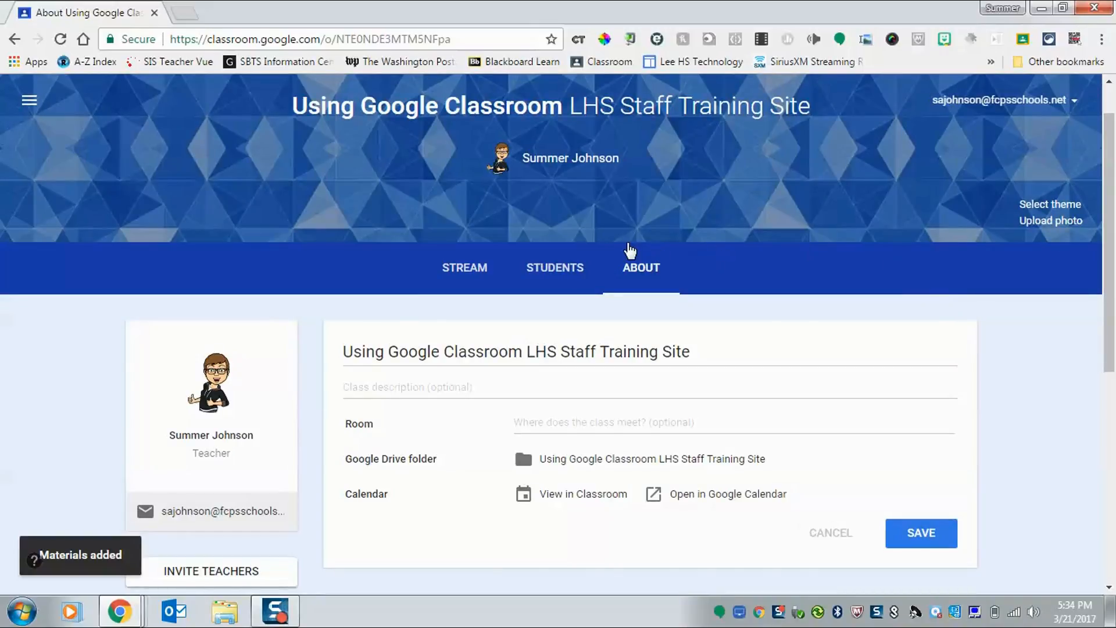
pyautogui.click(538, 266)
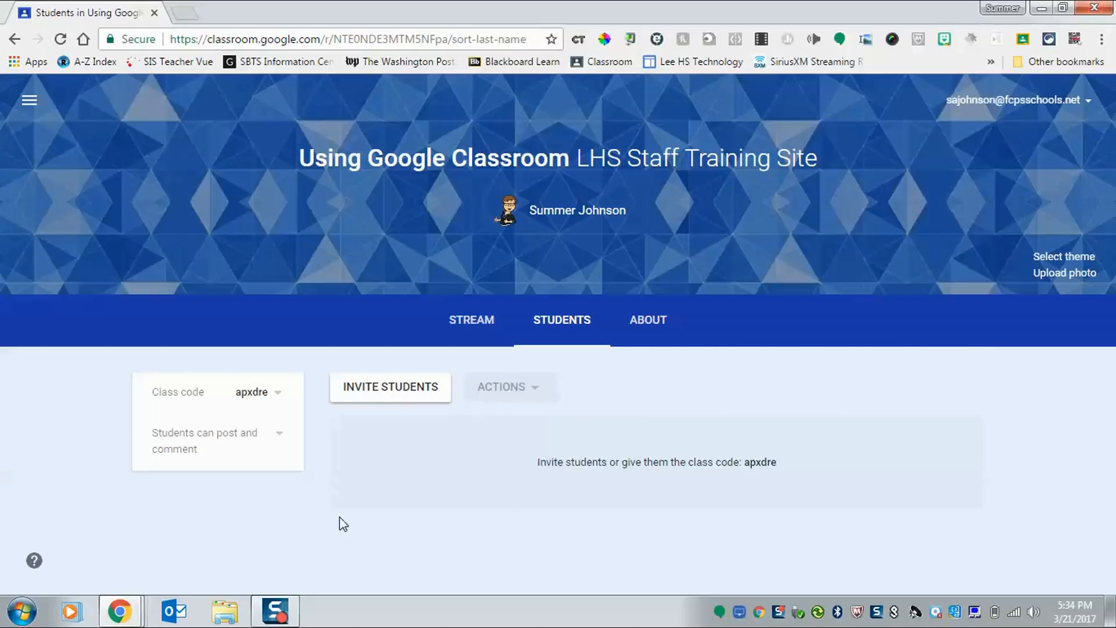
pyautogui.click(400, 398)
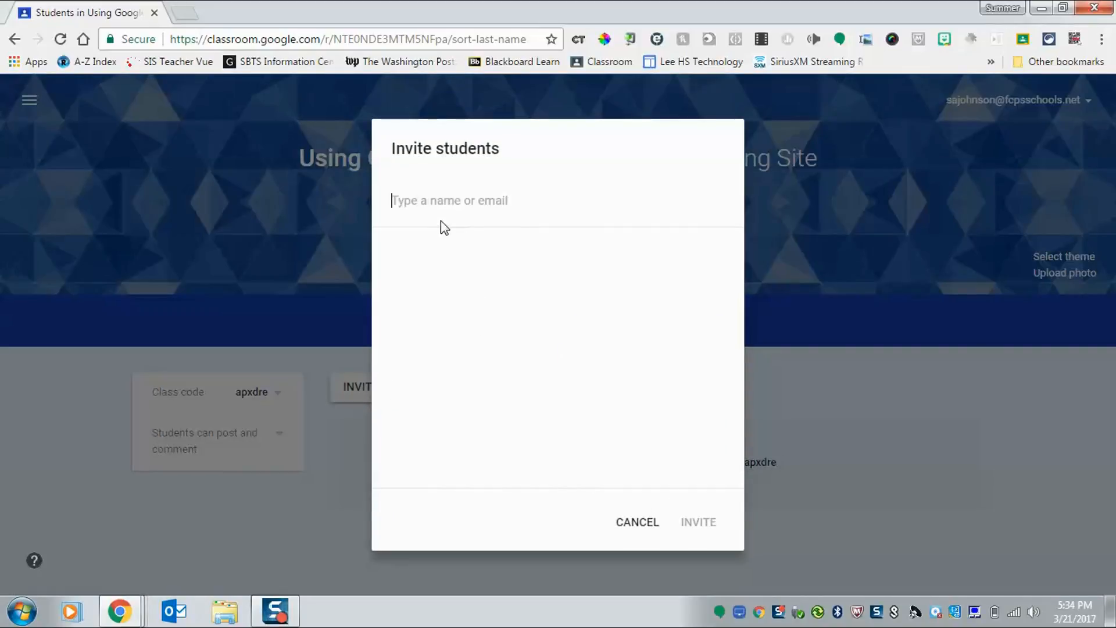
pyautogui.click(653, 523)
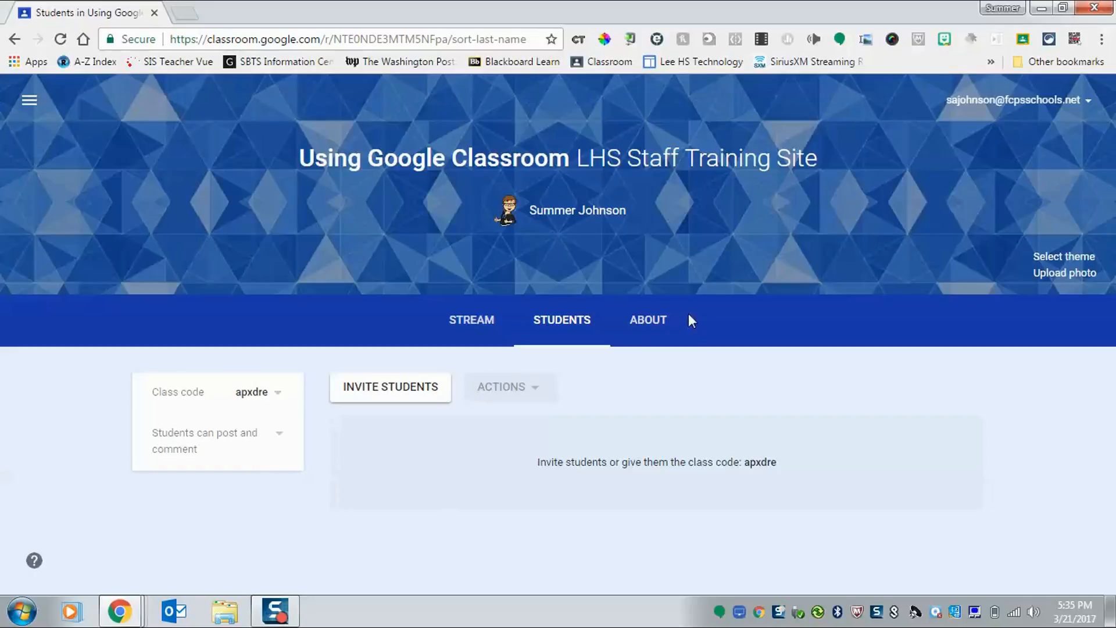
# Create an announcement in the class stream with the text "Welcome to Google Classroom!".
pyautogui.click(488, 322)
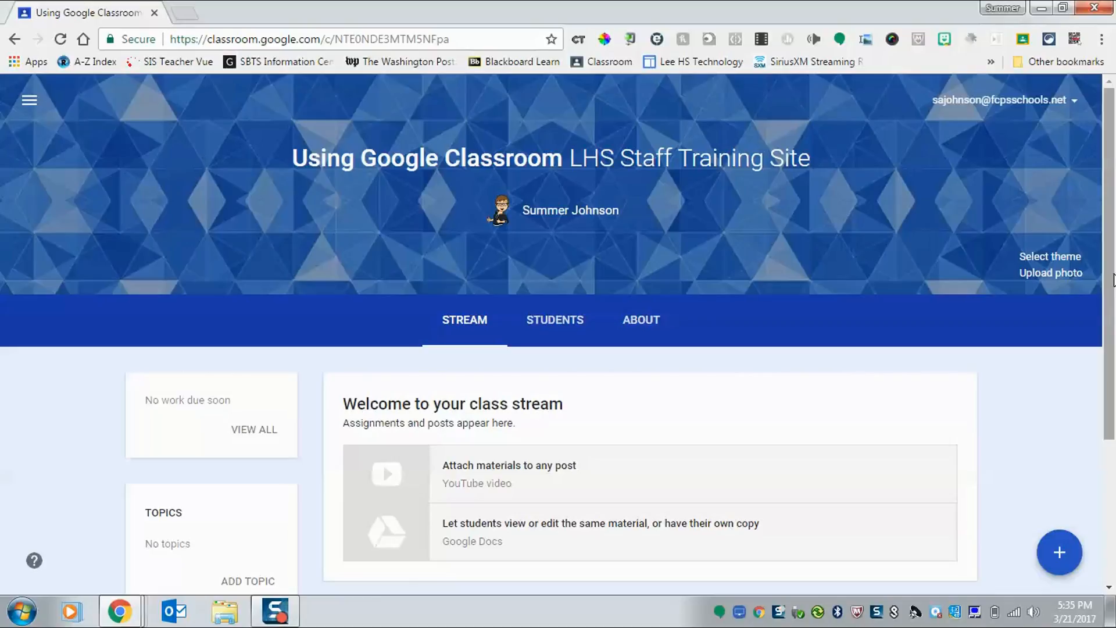
pyautogui.moveTo(1111, 277); pyautogui.dragTo(1107, 383)
pyautogui.moveTo(1063, 563)
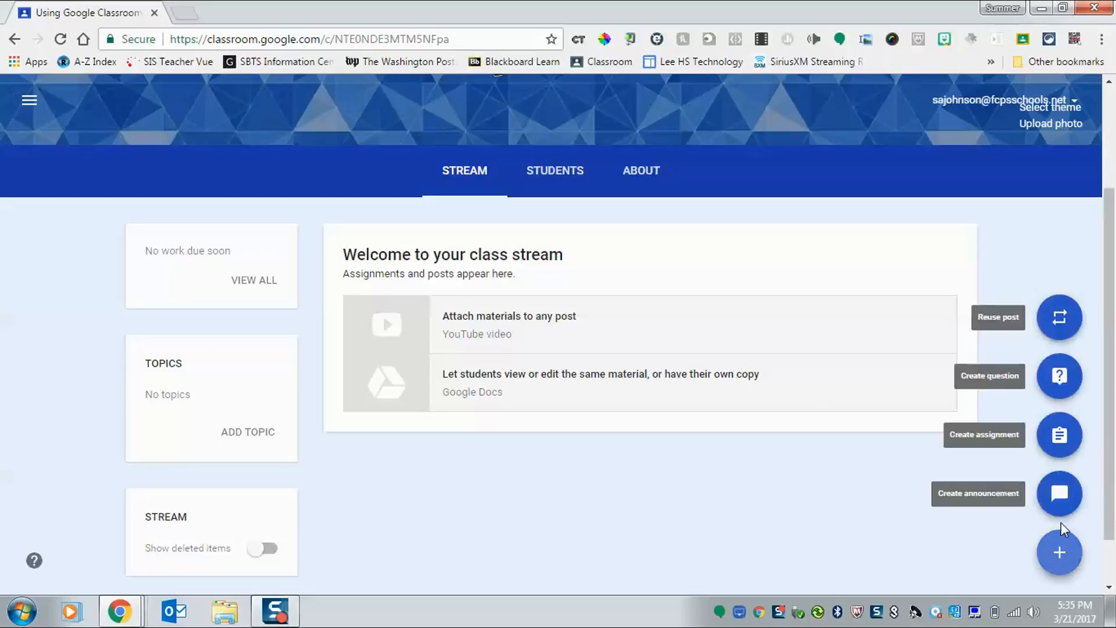
pyautogui.click(1061, 495)
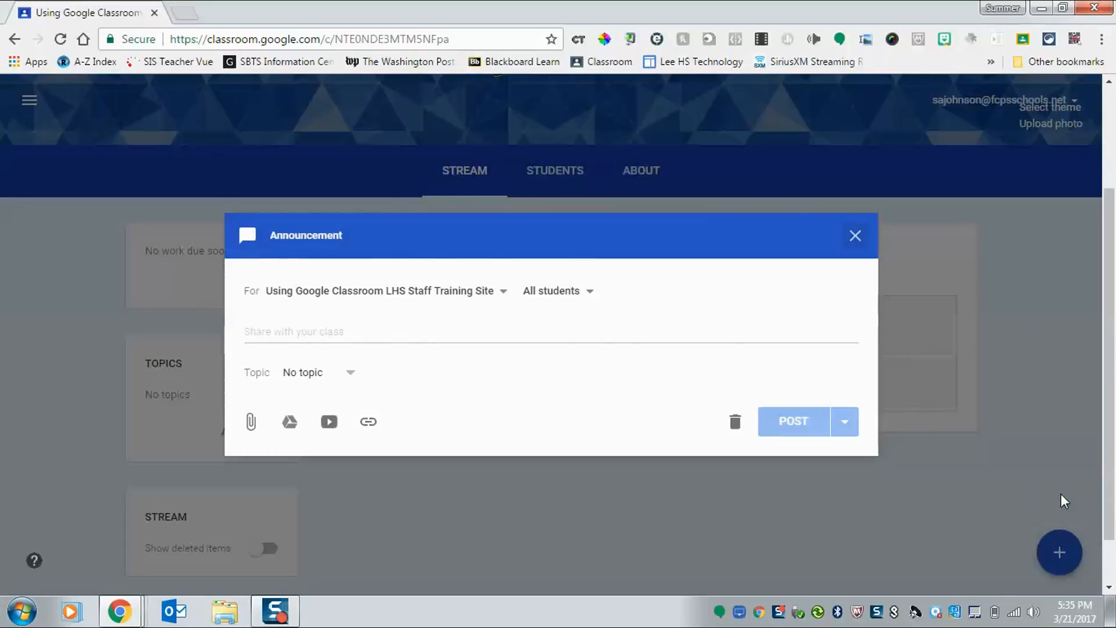
pyautogui.click(256, 324)
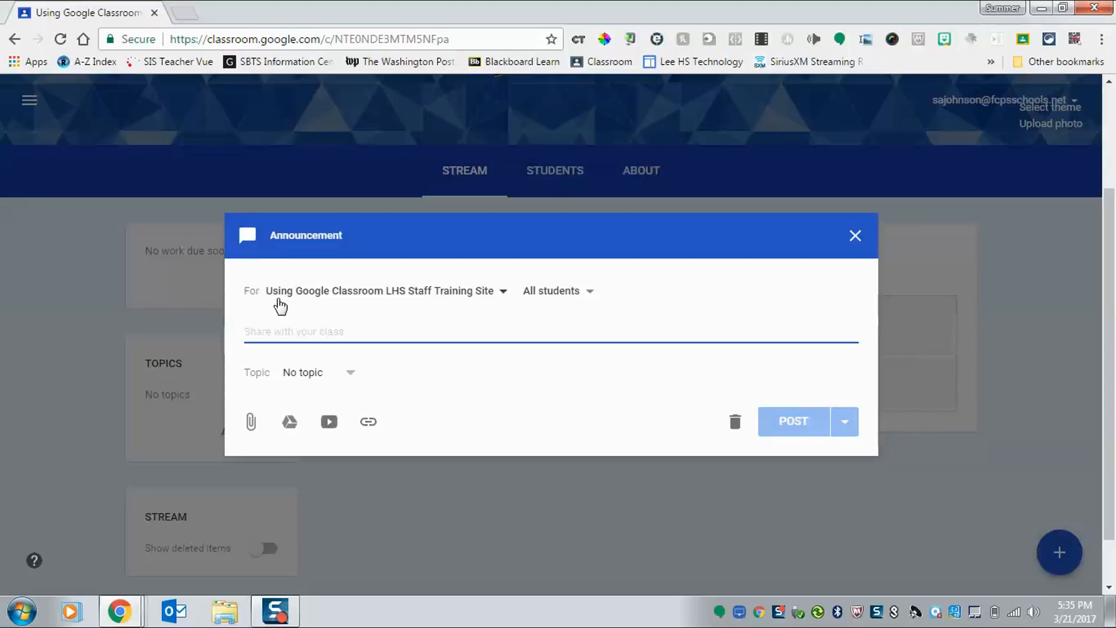
pyautogui.write('We')
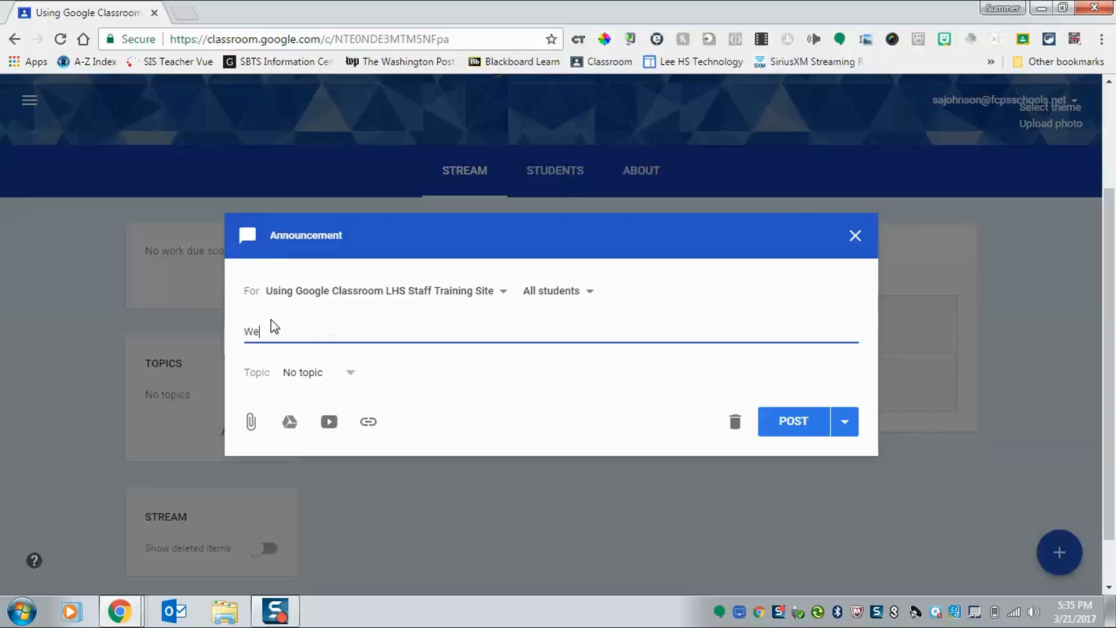
pyautogui.write('lcome to Google Classroom!')
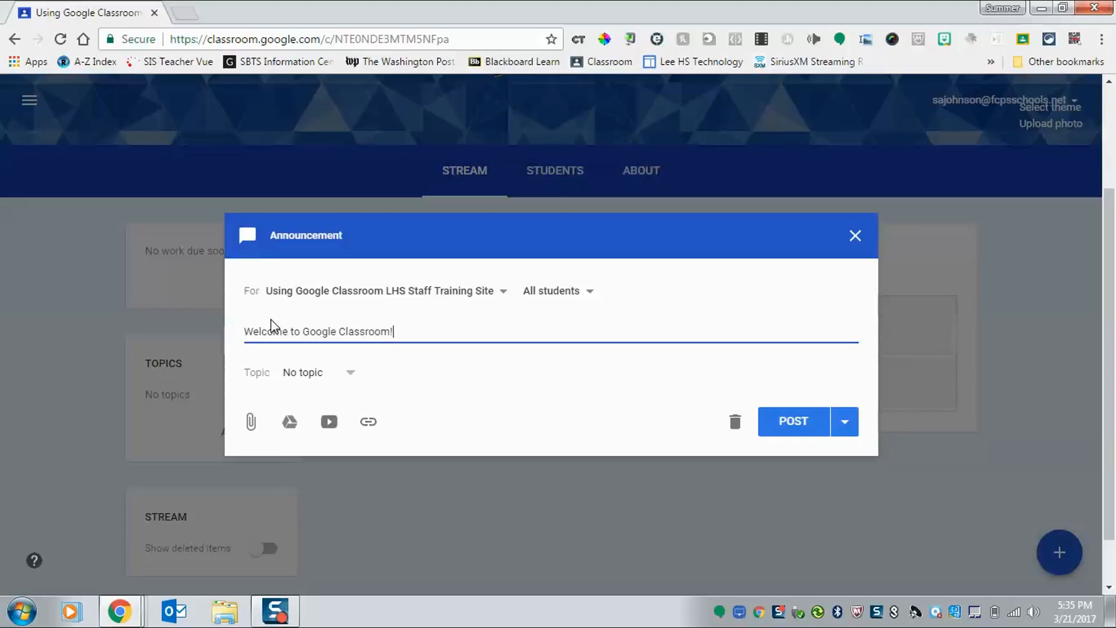
pyautogui.click(355, 384)
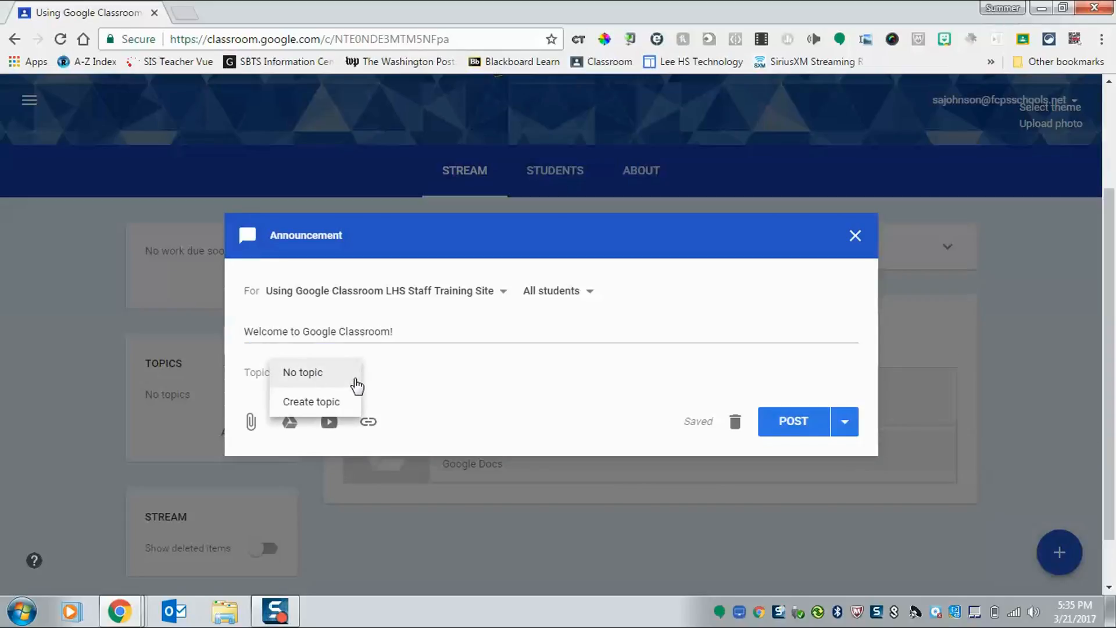
pyautogui.click(324, 402)
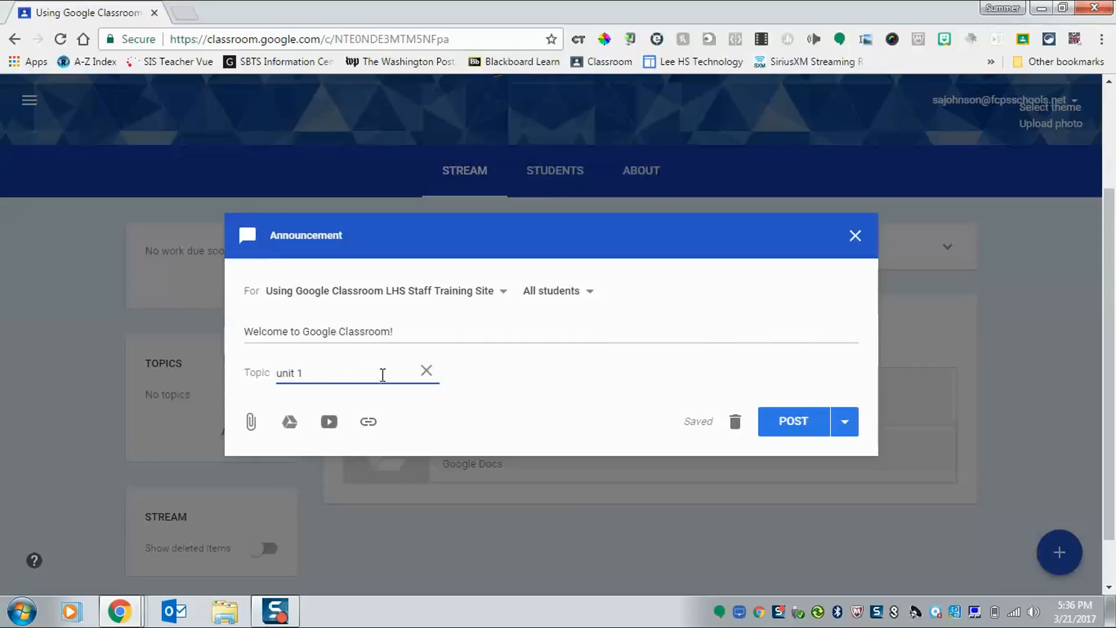
pyautogui.click(428, 371)
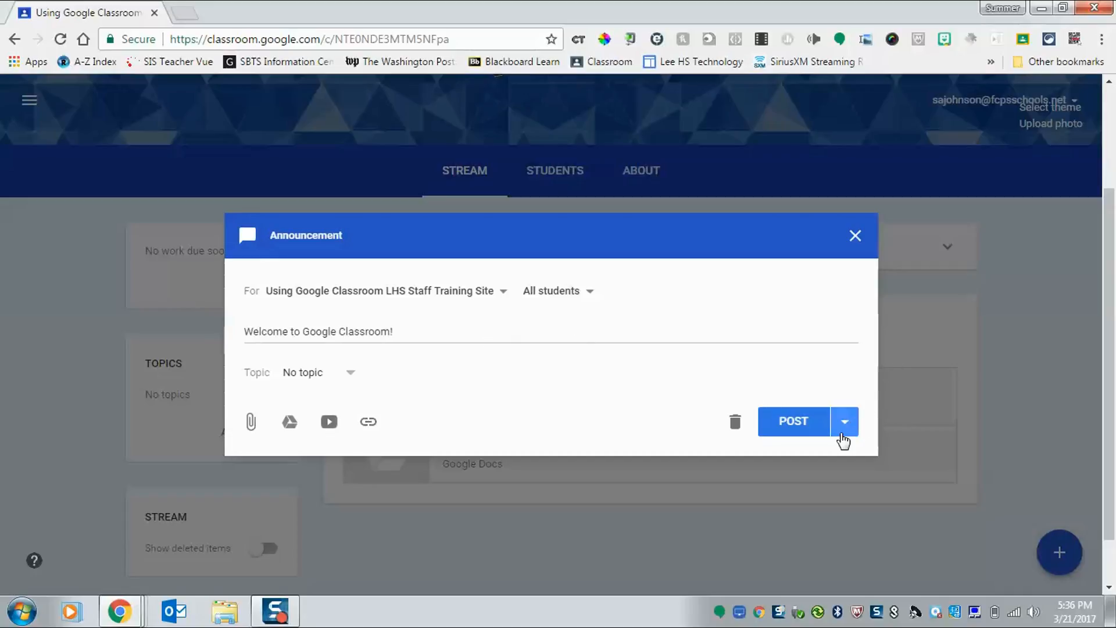
# Post the welcome announcement to all students with no topic assigned.
pyautogui.click(799, 426)
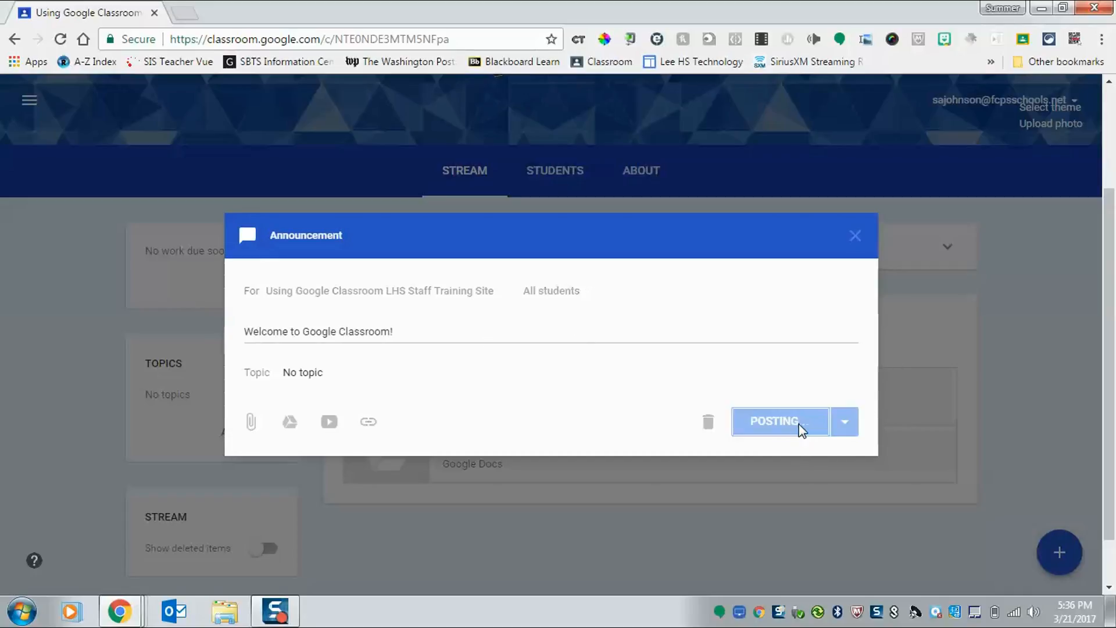
# Create a question for all students in the class stream with the text "How often do you use Google Clasroom?".
pyautogui.moveTo(1058, 552)
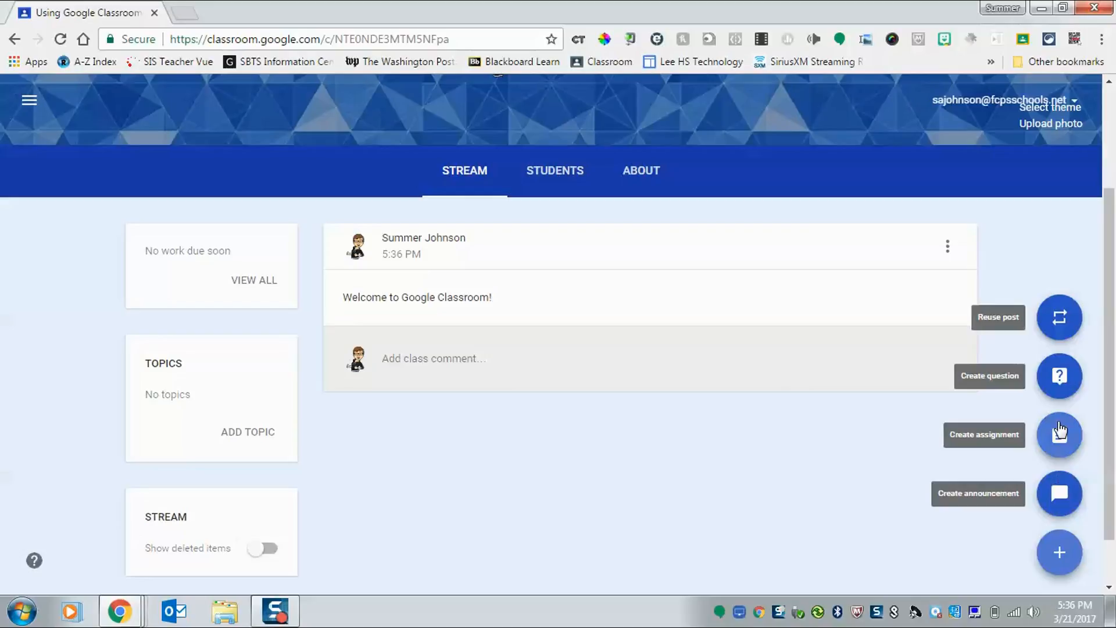
pyautogui.click(1059, 376)
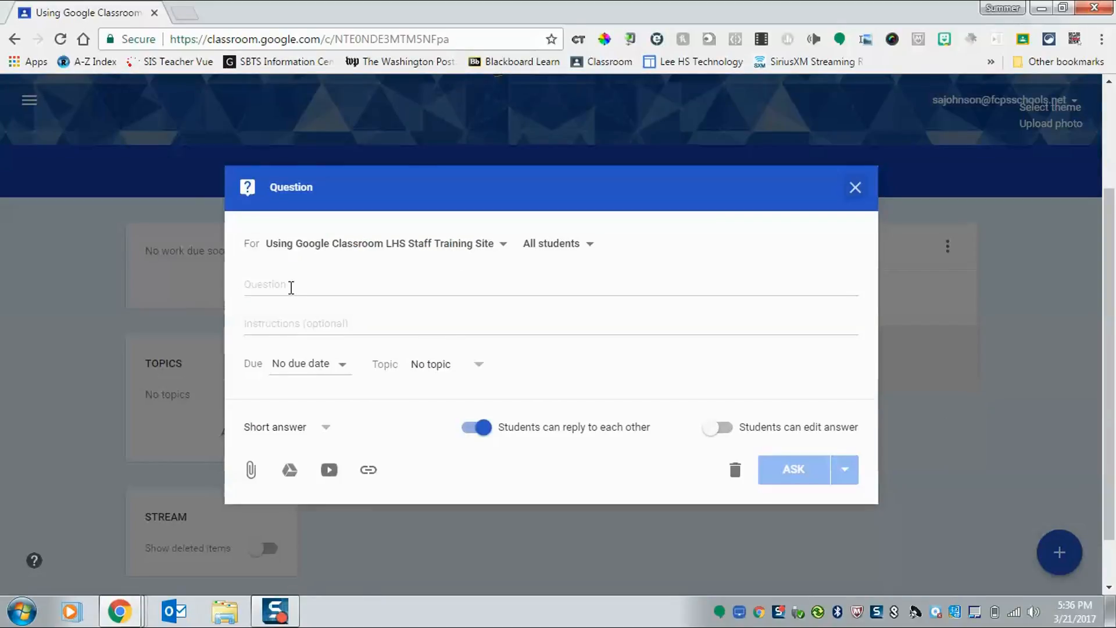
pyautogui.click(291, 285)
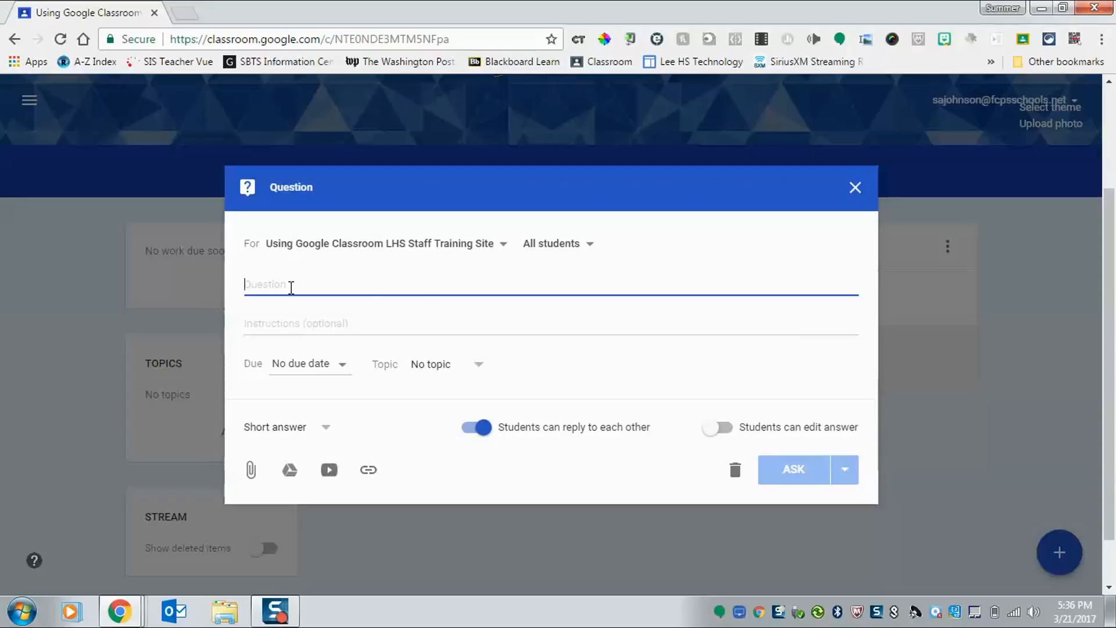
pyautogui.write('How often do you use Google Clasroom?')
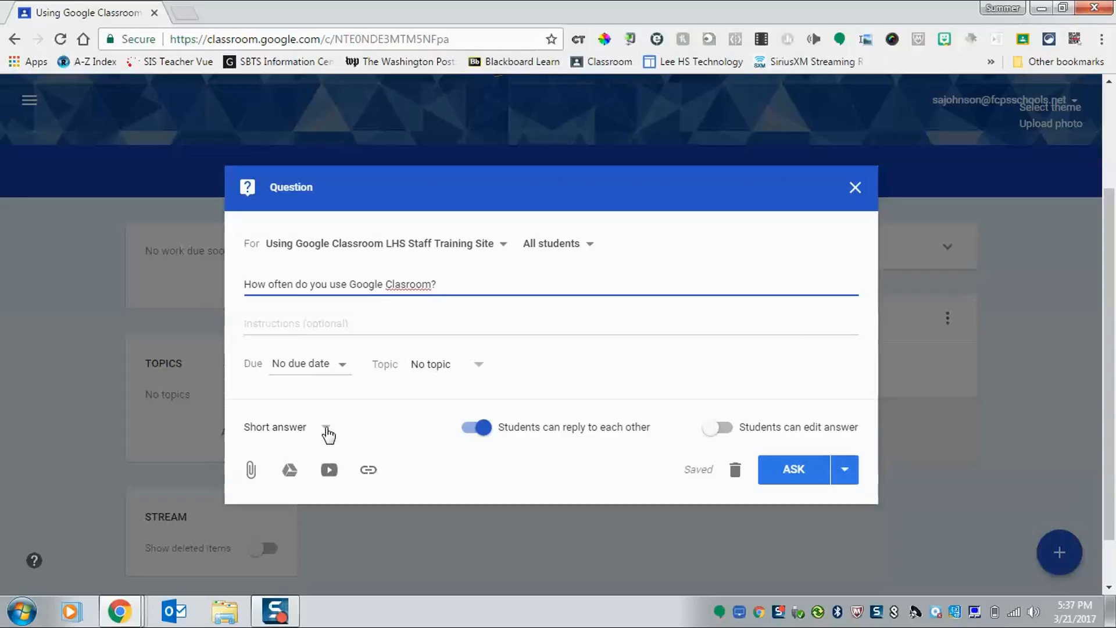
# Make the question multiple choice with the options "All the time", "Sometimes", "Once in a while" and "Never", and post it to the class.
pyautogui.click(324, 428)
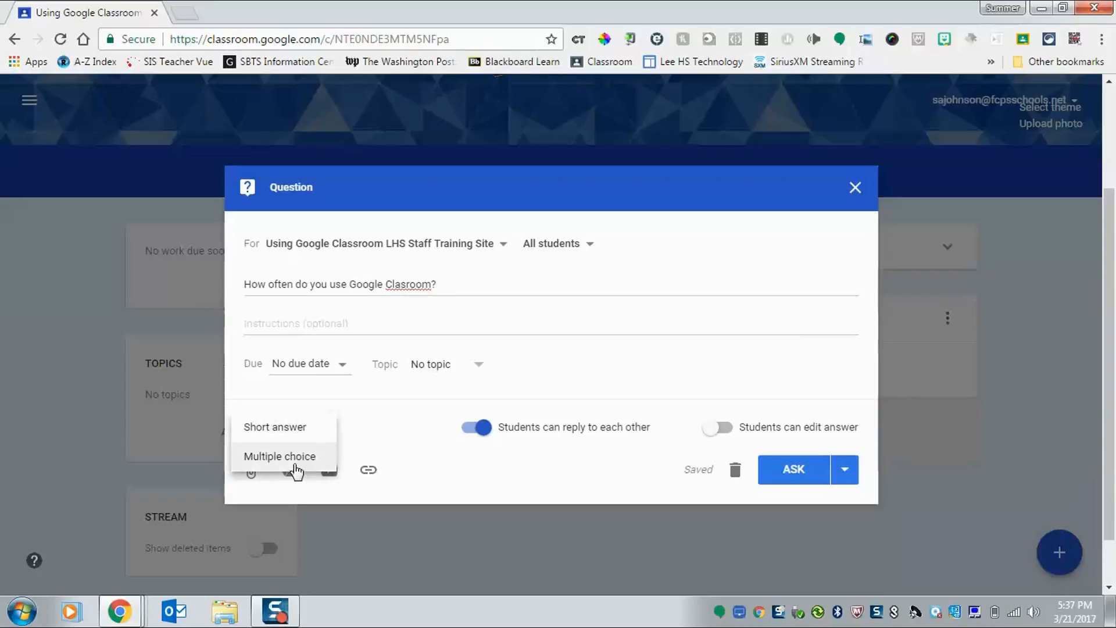
pyautogui.click(295, 465)
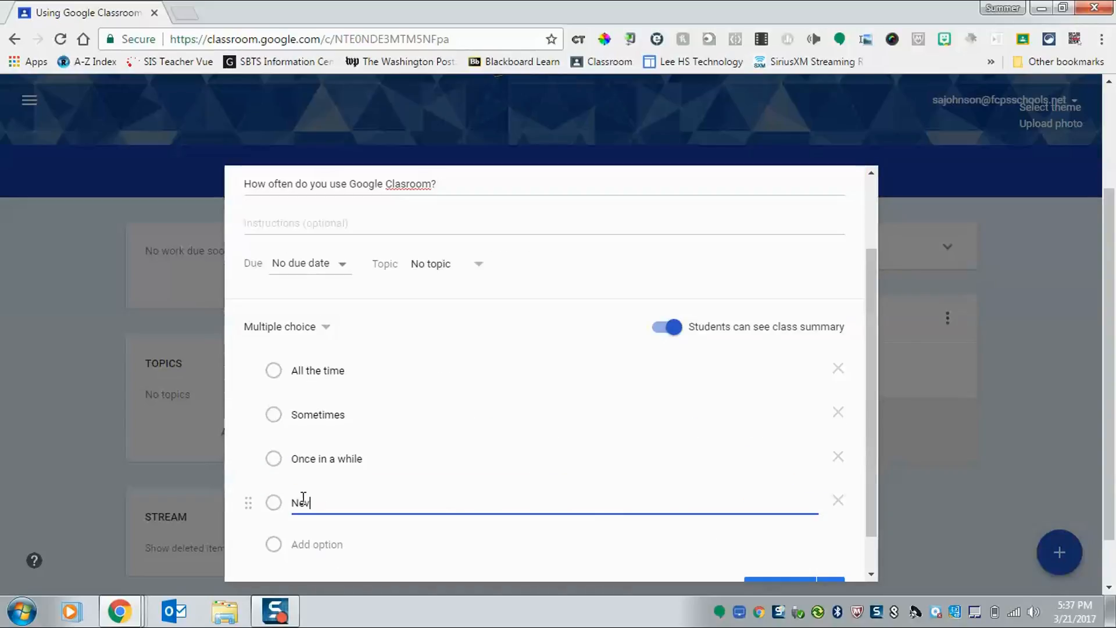
pyautogui.write('er')
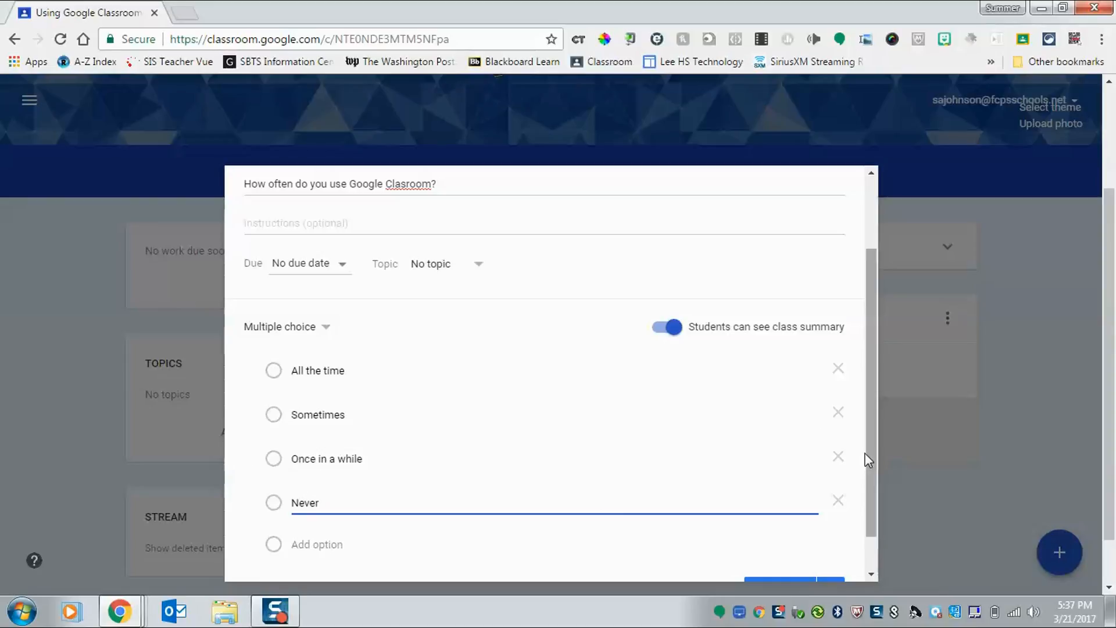
pyautogui.moveTo(870, 453)
pyautogui.mouseDown()
pyautogui.moveTo(868, 491)
pyautogui.moveTo(869, 461)
pyautogui.mouseUp()
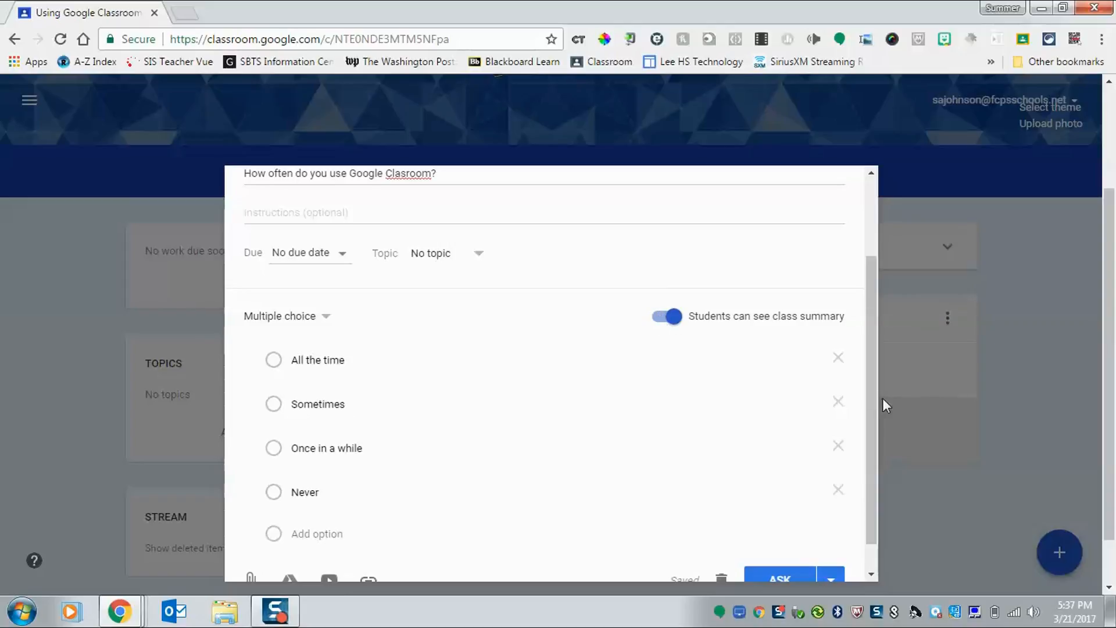
pyautogui.moveTo(868, 410); pyautogui.dragTo(867, 494)
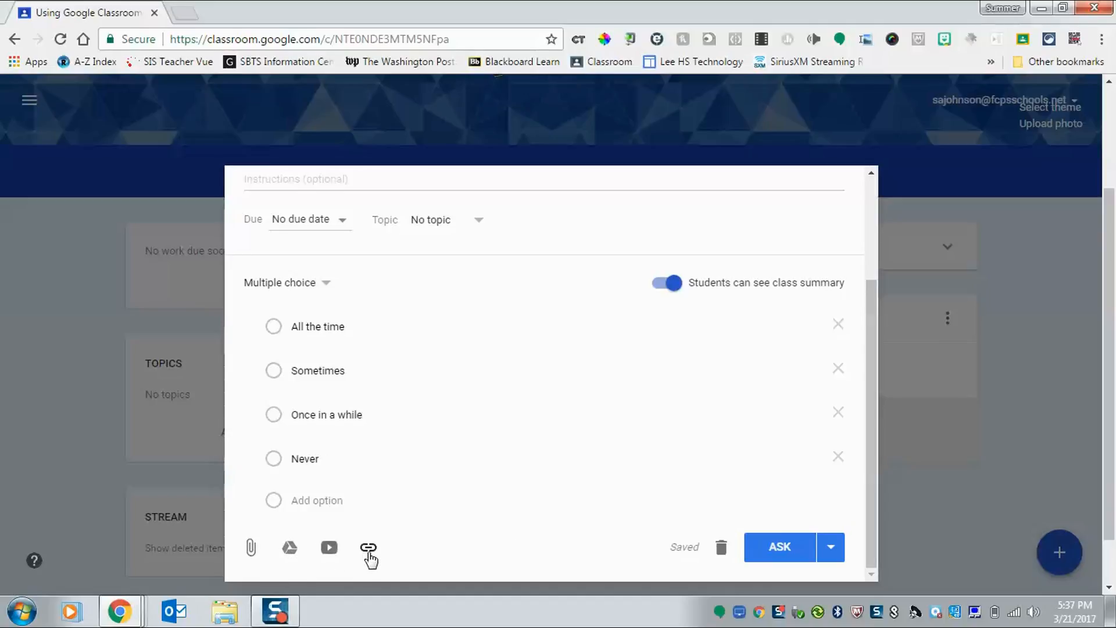
pyautogui.click(779, 549)
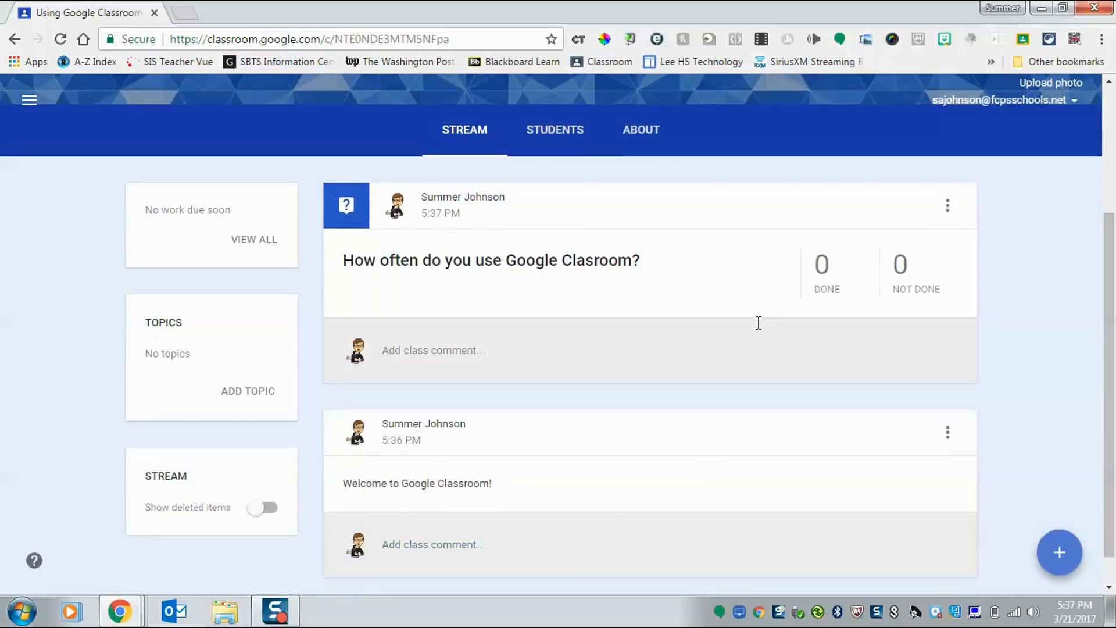
# Create an assignment for all students titled "Ready Set Google".
pyautogui.moveTo(1061, 552)
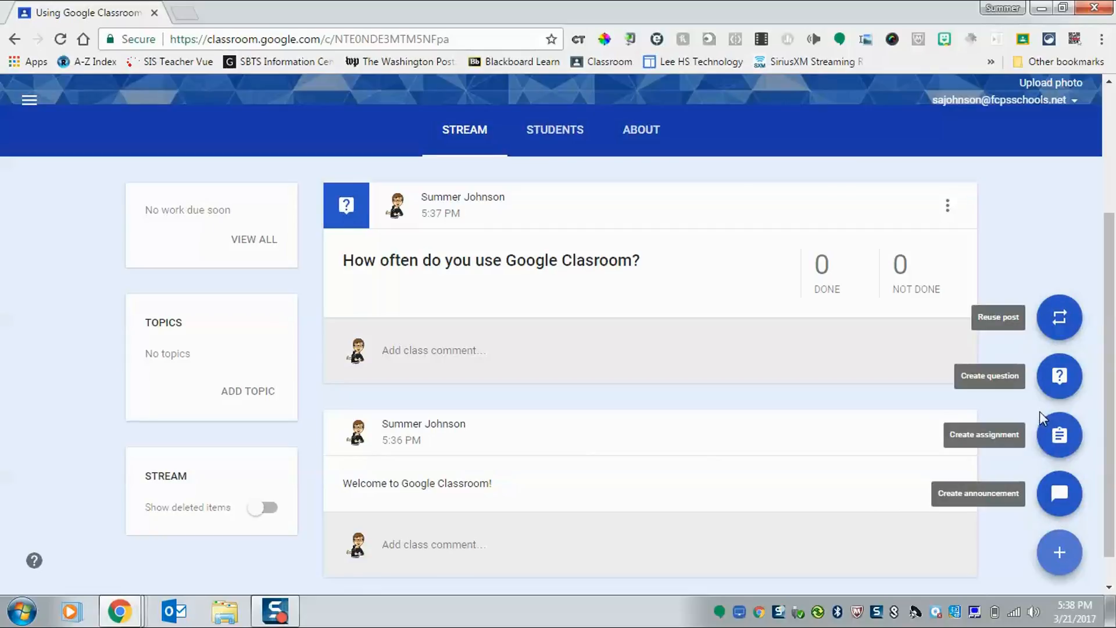
pyautogui.click(1057, 446)
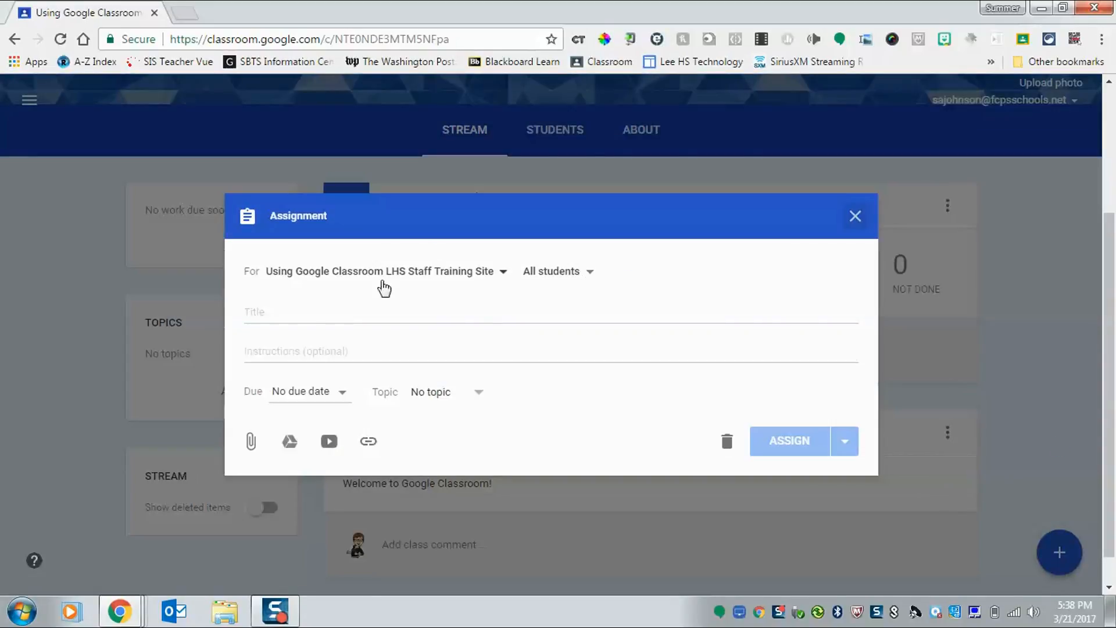
pyautogui.click(303, 311)
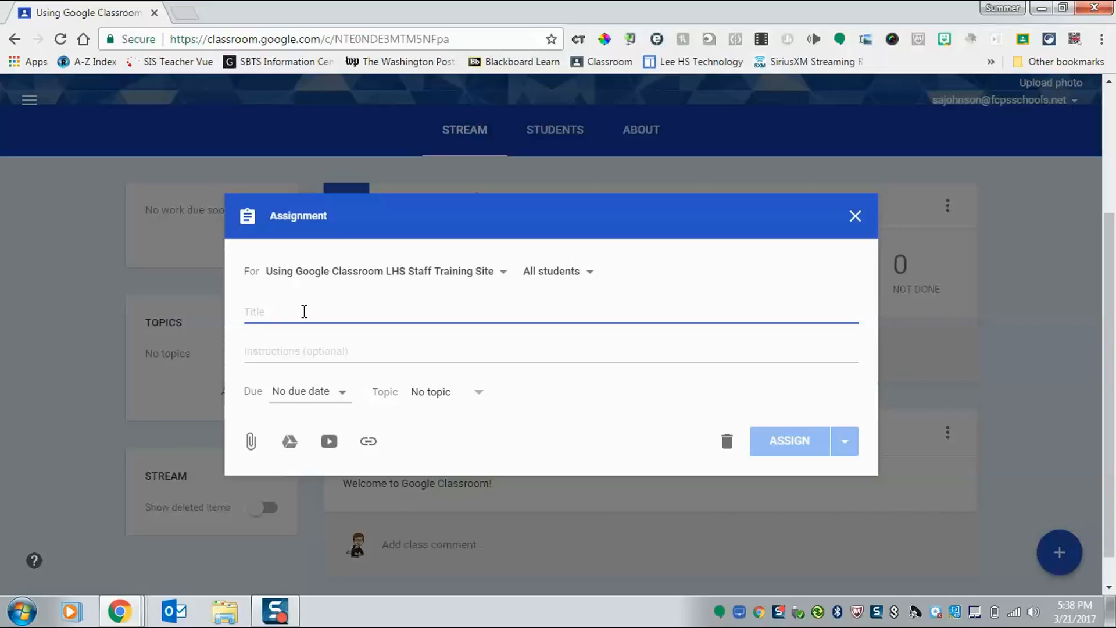
pyautogui.write('Ready Set Google')
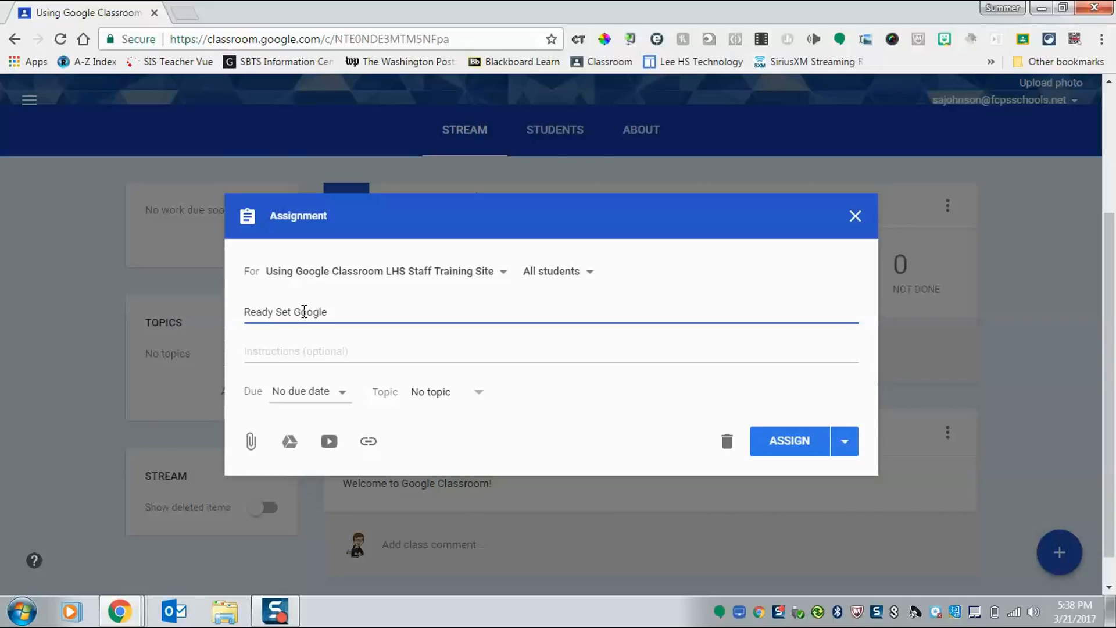
# Set the assignment's due date to March 22, 2017 and leave it without a topic.
pyautogui.click(337, 394)
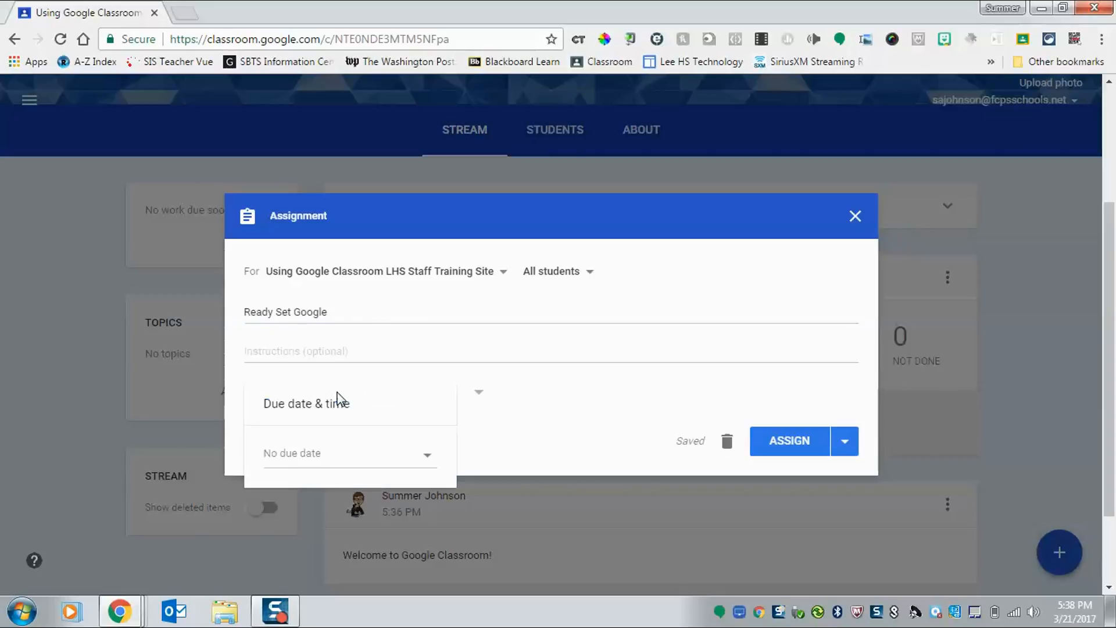
pyautogui.click(305, 462)
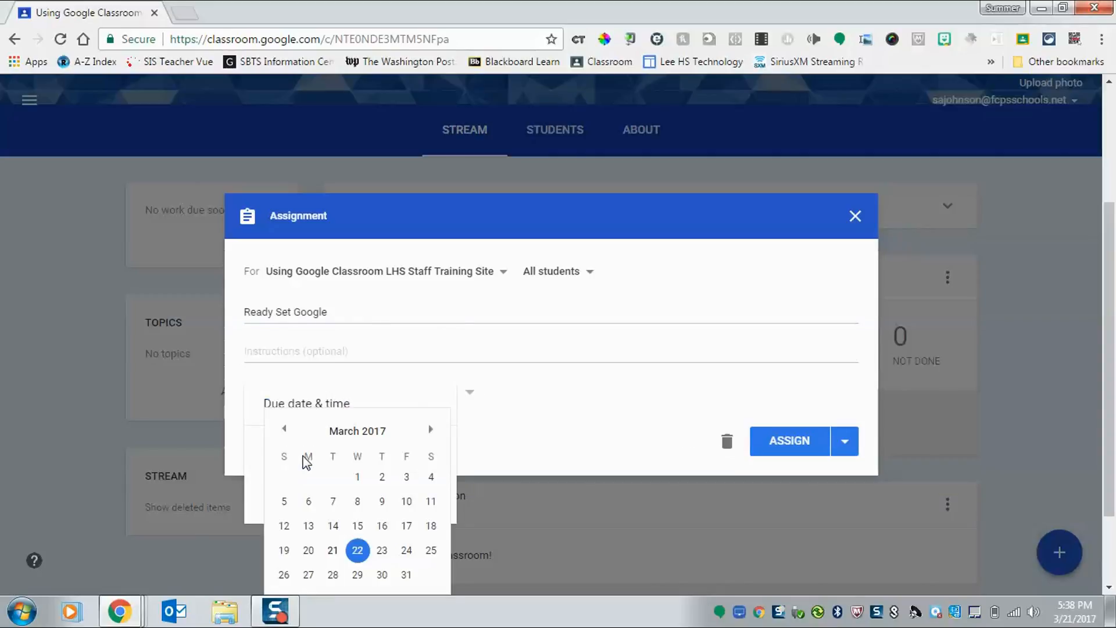
pyautogui.click(555, 392)
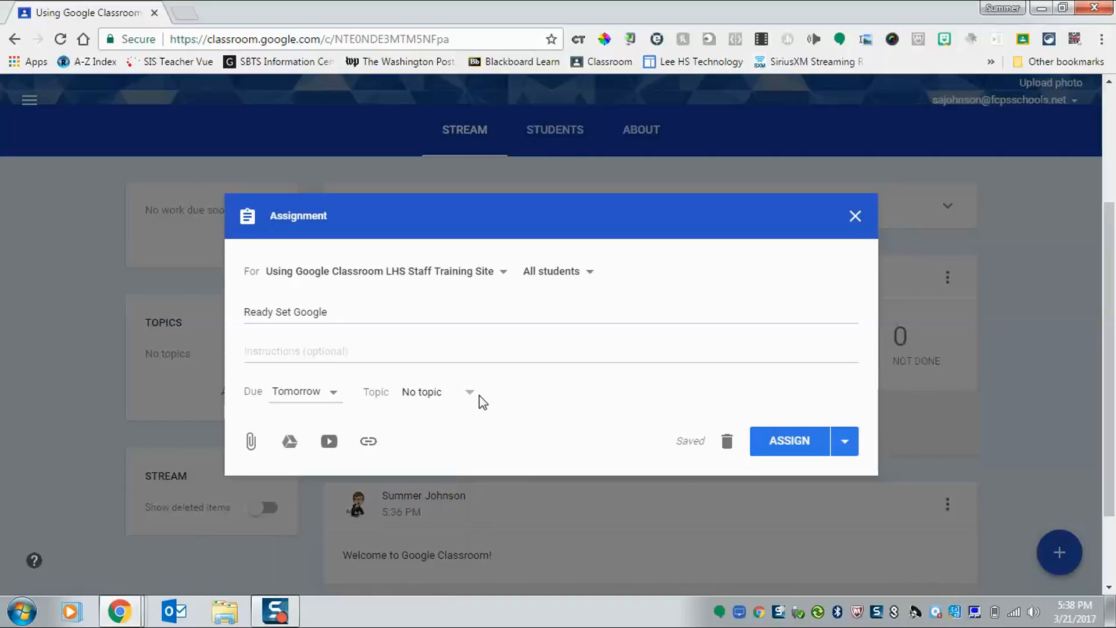
pyautogui.click(470, 393)
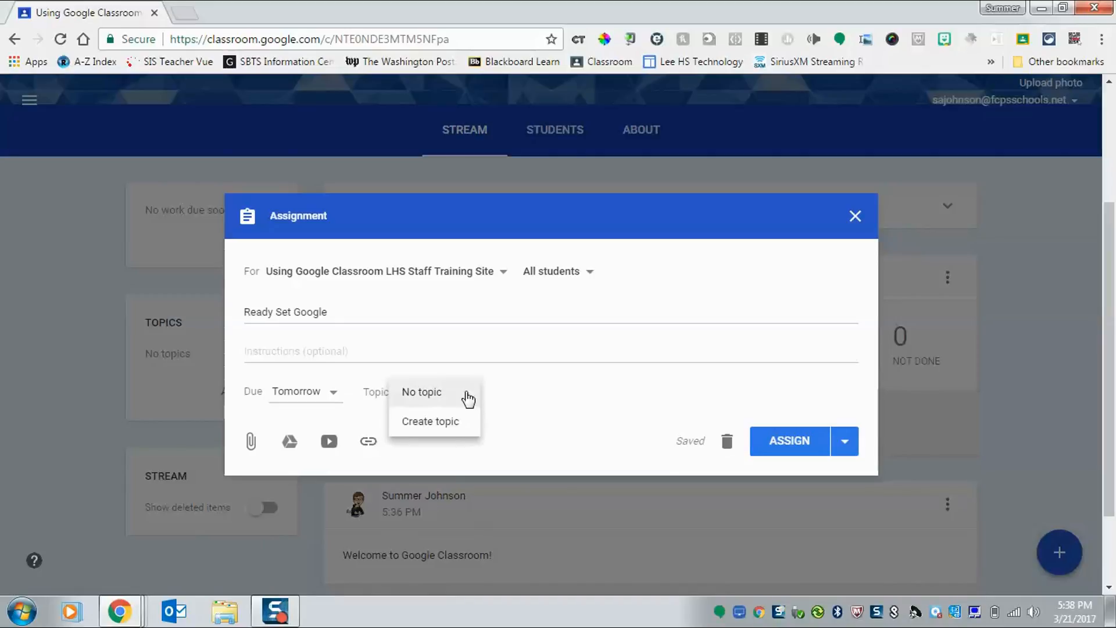
pyautogui.click(633, 382)
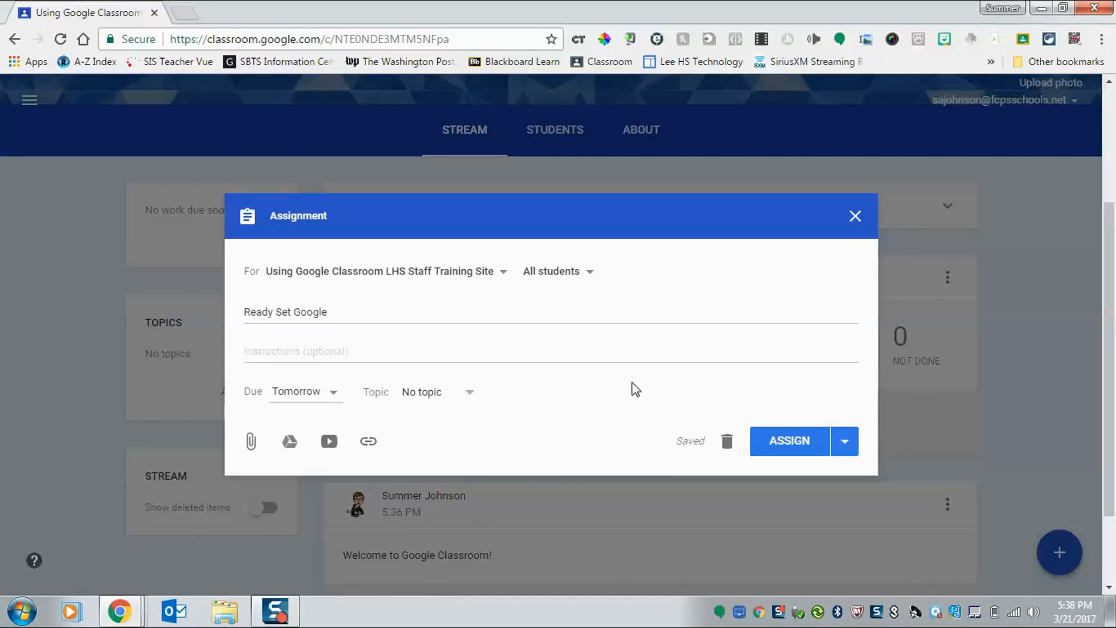
# Attach the Ready Set Google document from the Google Trainings folder in Drive, making a copy for each student.
pyautogui.click(289, 443)
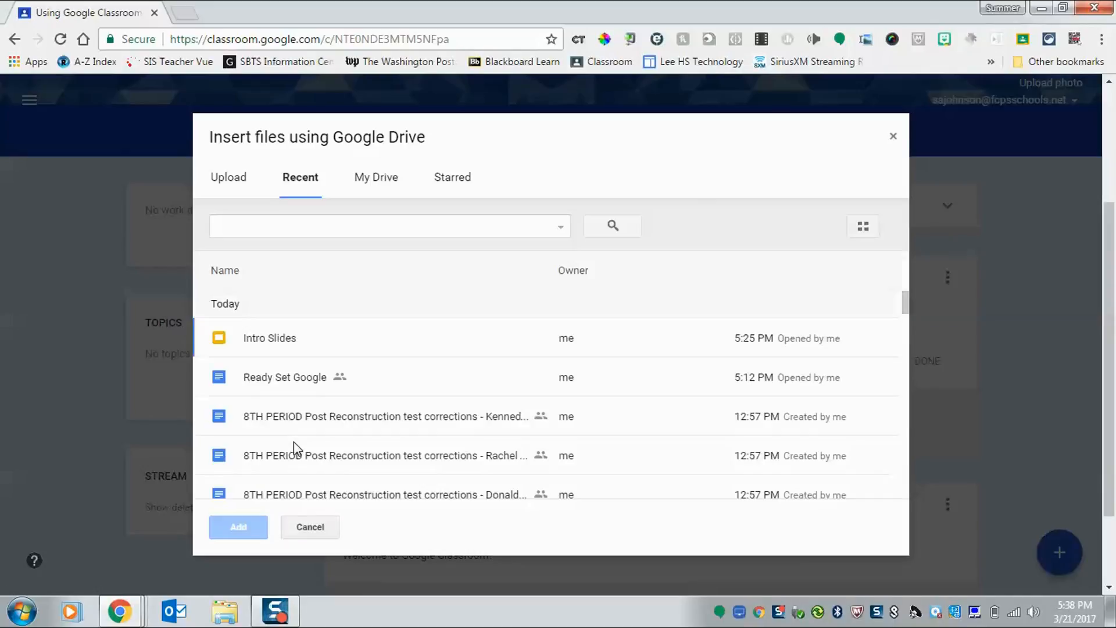
pyautogui.click(299, 328)
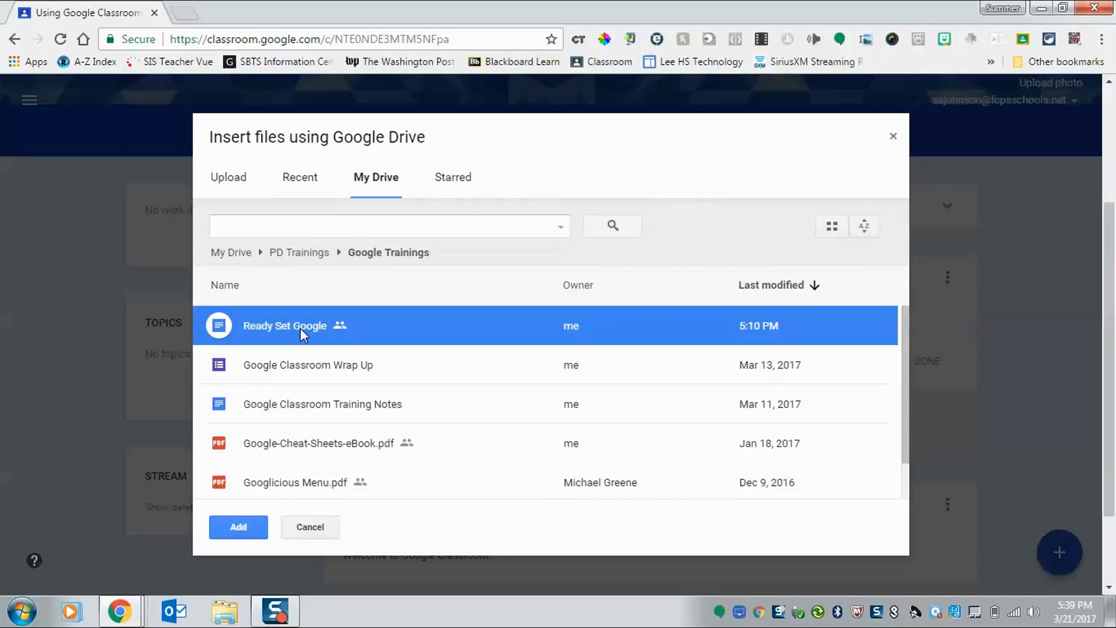
pyautogui.click(239, 529)
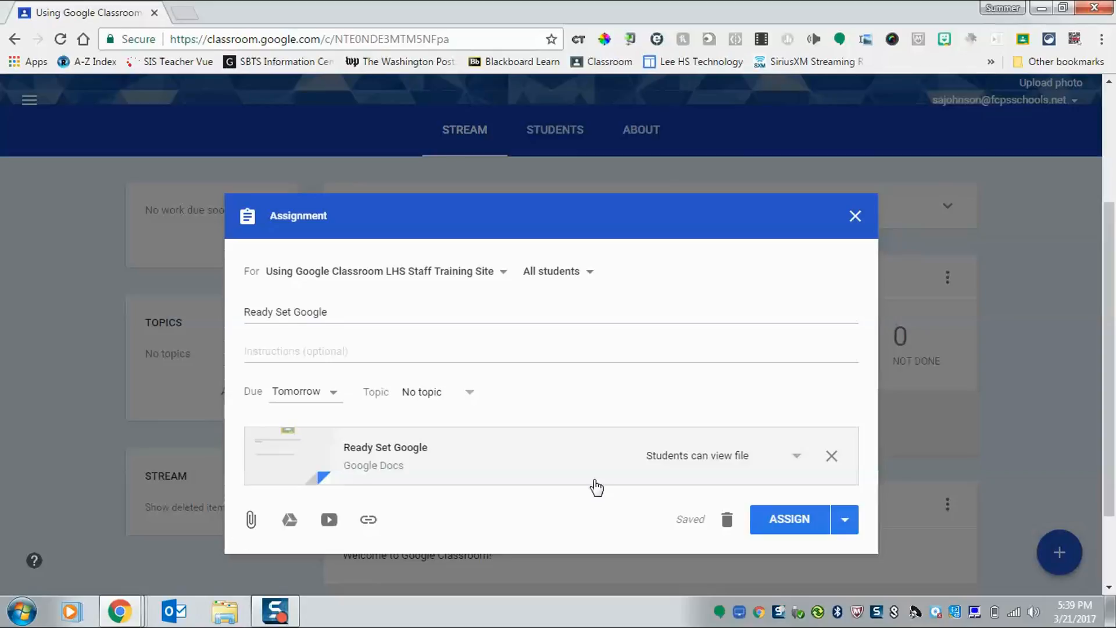
pyautogui.click(800, 456)
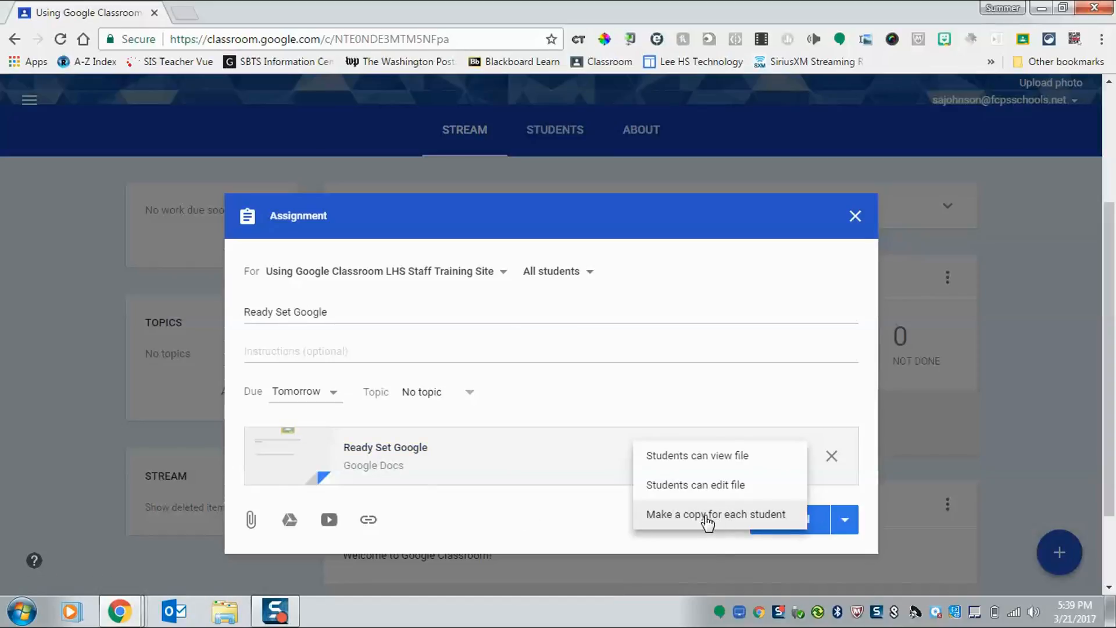
pyautogui.click(667, 516)
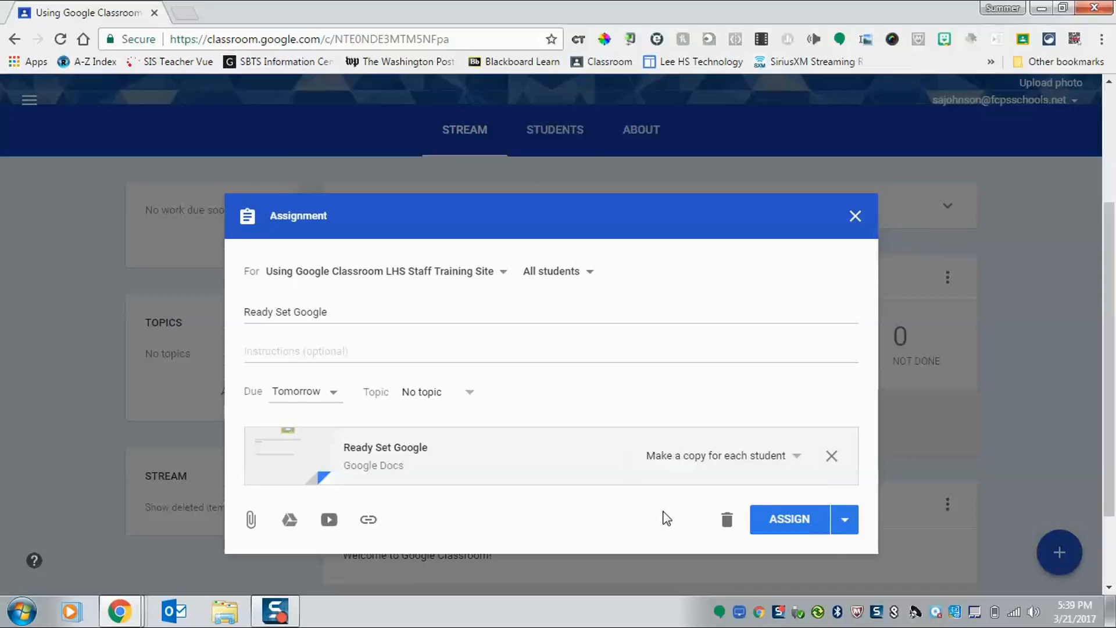
pyautogui.click(791, 457)
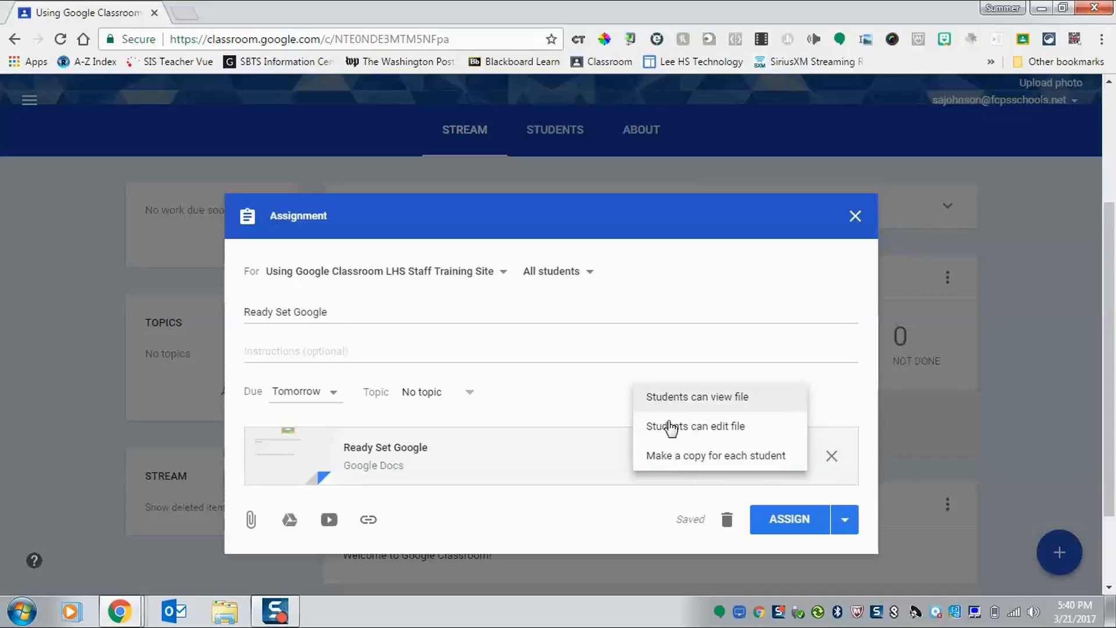
pyautogui.click(661, 456)
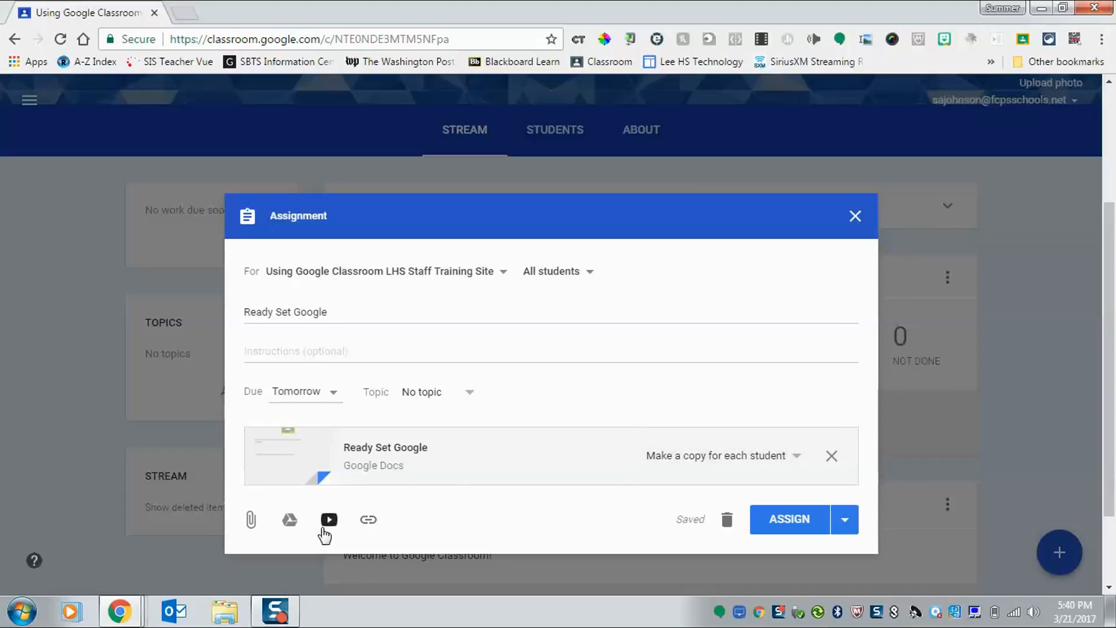
# Search YouTube for "best uses of google classroom" and attach the video "10 New Ways of using Google Classroom with Students | TechEducator Podcast".
pyautogui.click(328, 519)
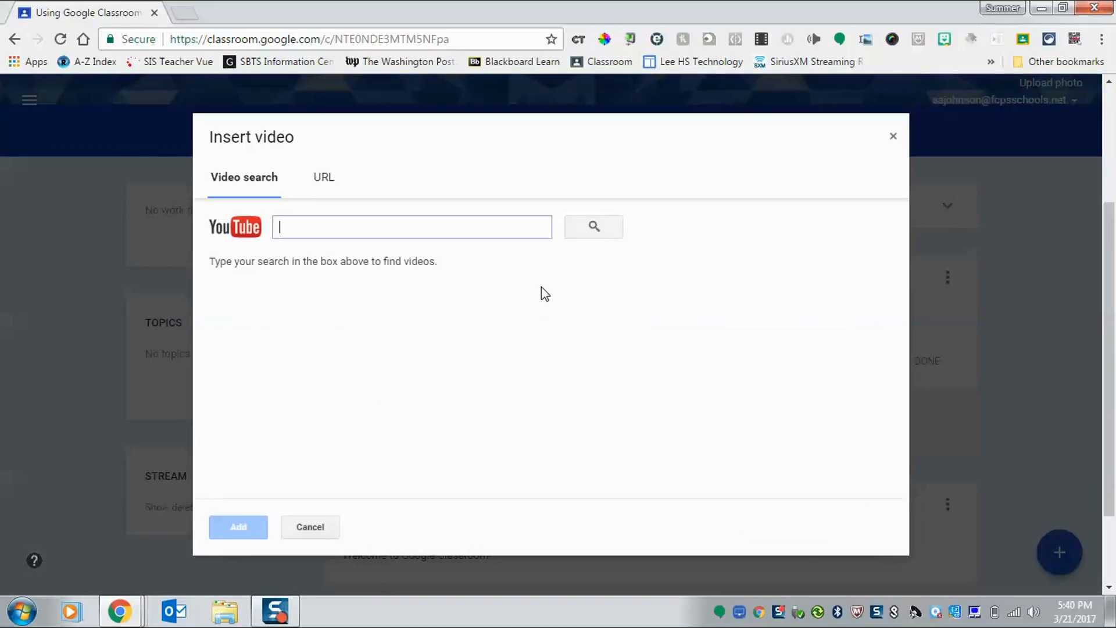
pyautogui.click(325, 178)
pyautogui.click(245, 183)
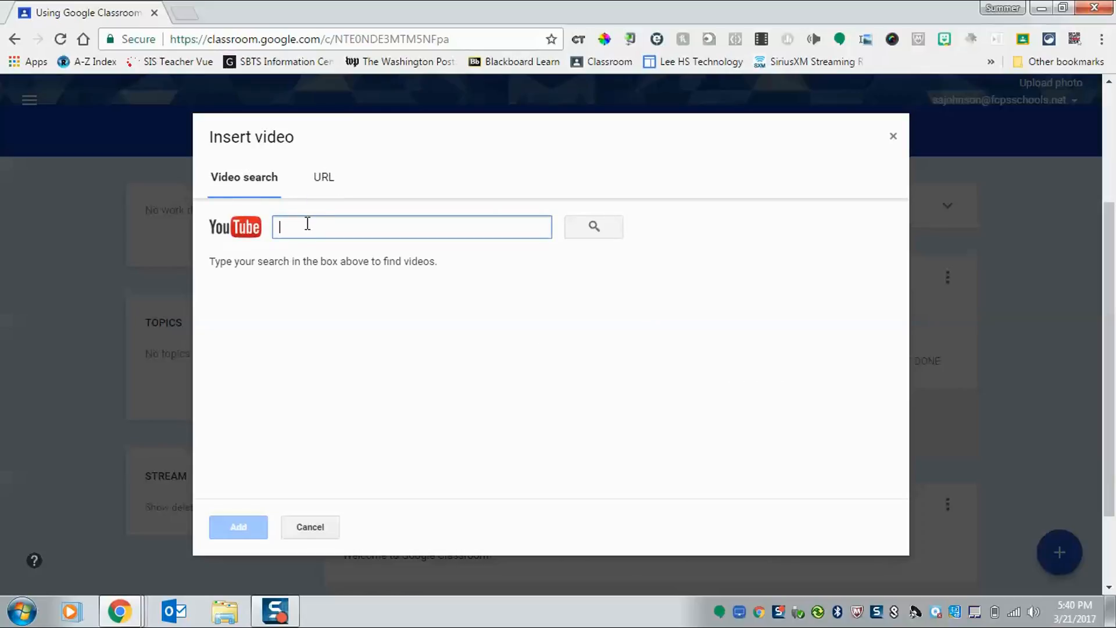
pyautogui.hotkey('ctrl', 'v')
pyautogui.press('Return')
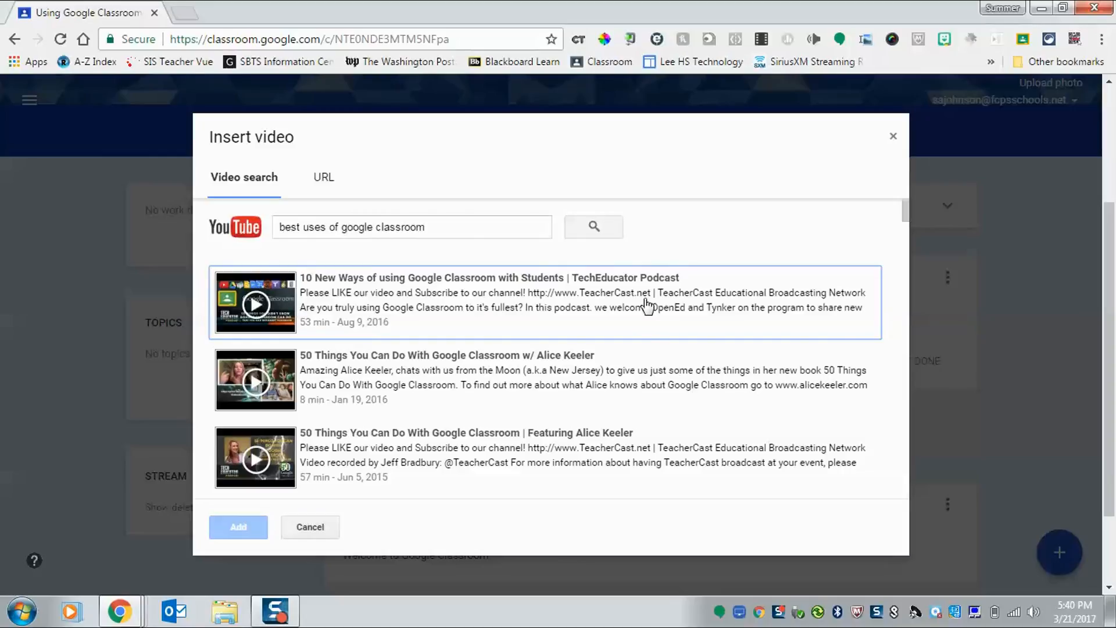
pyautogui.click(334, 323)
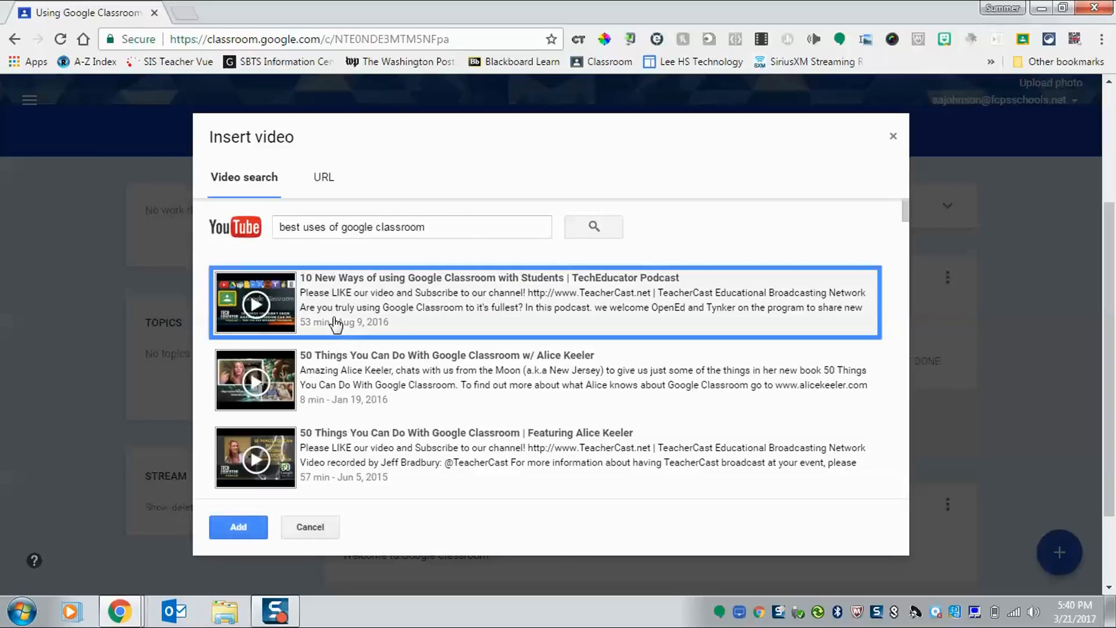
pyautogui.click(239, 525)
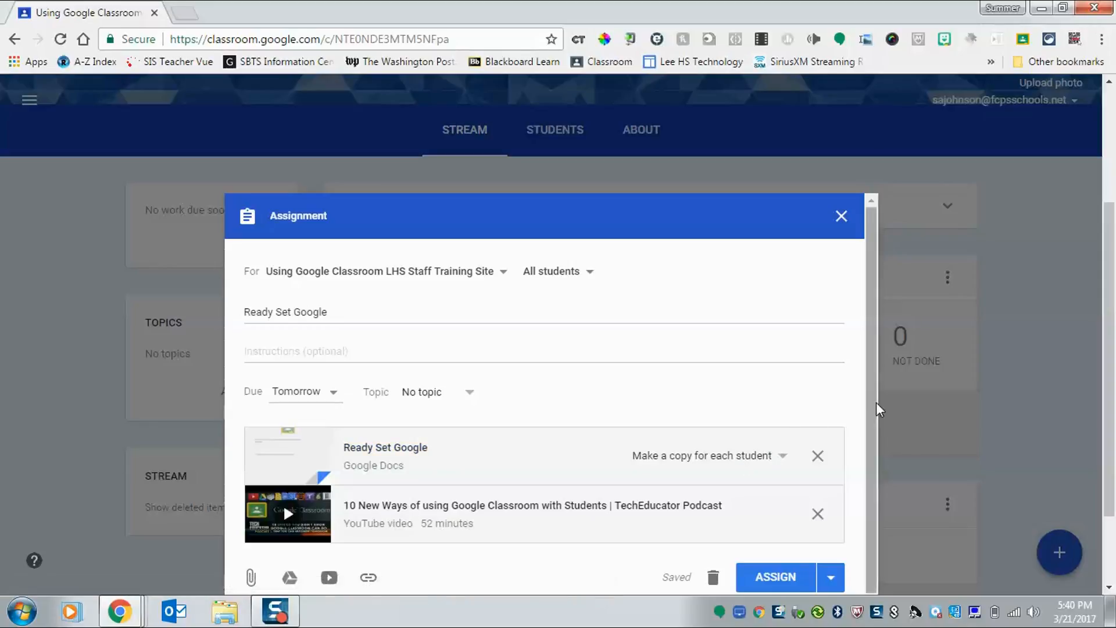
# Review the assignment's due date and optional time setting, then bring the assign options into view.
pyautogui.scroll(-1, 875, 407)
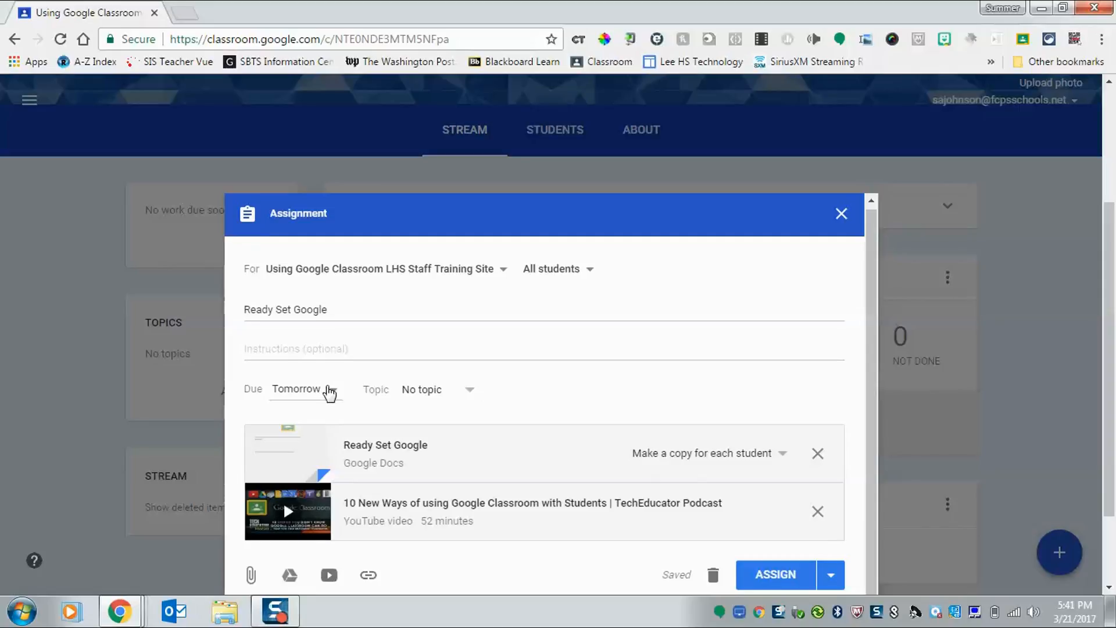
pyautogui.click(335, 390)
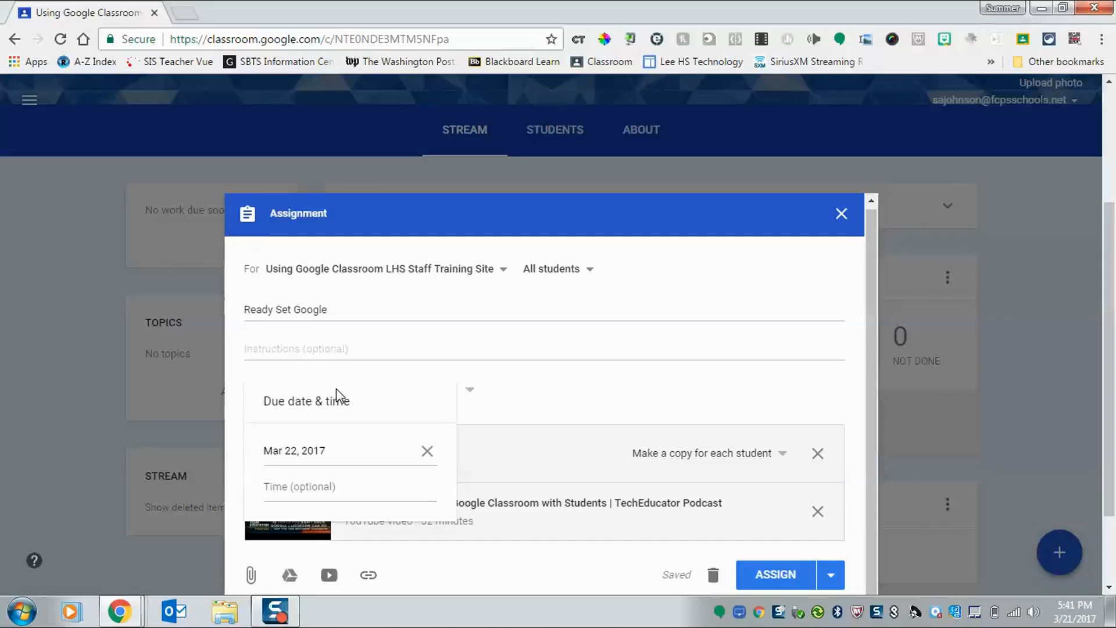
pyautogui.click(571, 379)
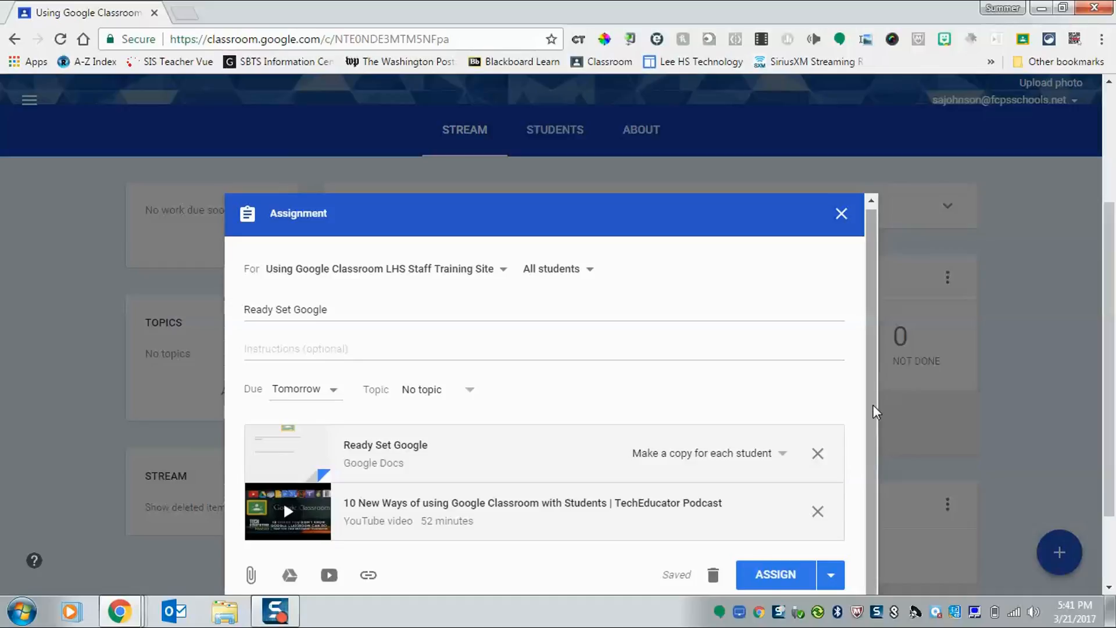
pyautogui.moveTo(1107, 416); pyautogui.dragTo(1107, 472)
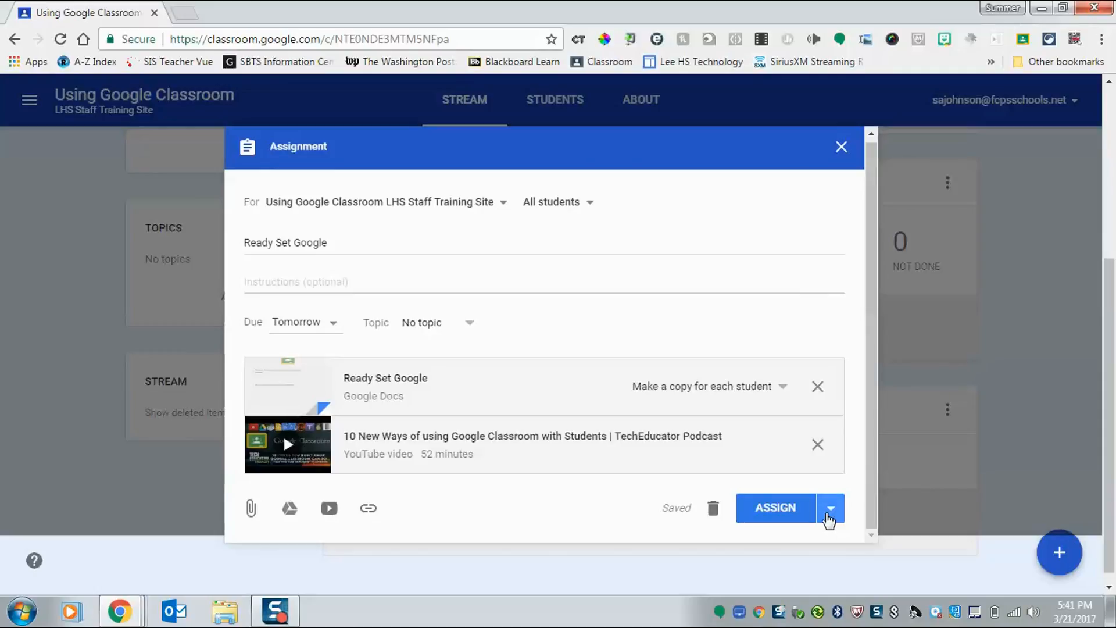
pyautogui.click(830, 509)
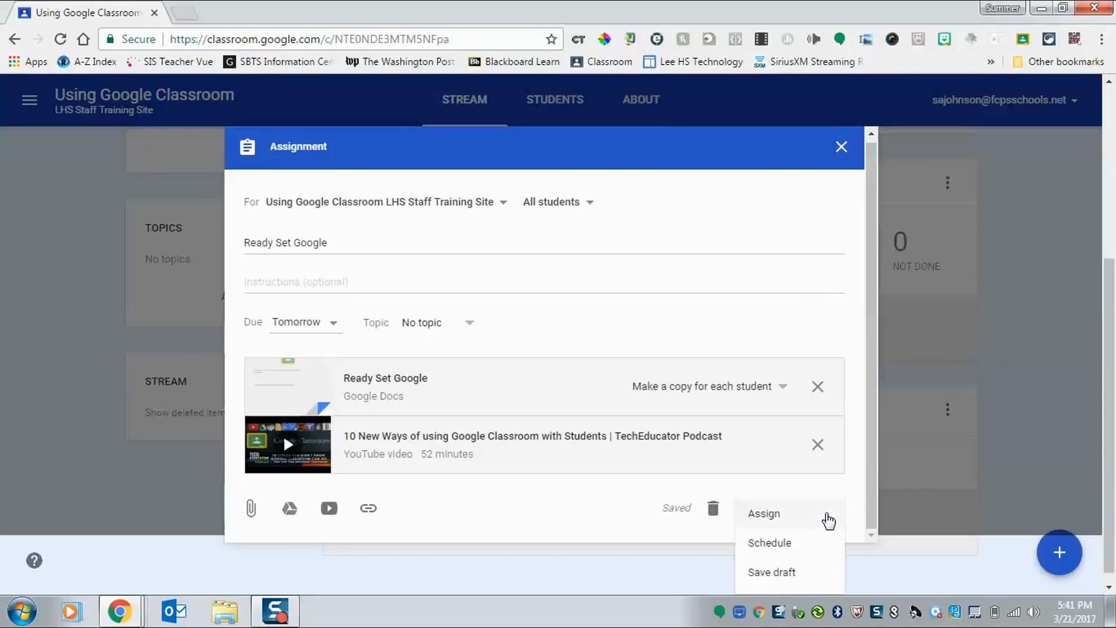
pyautogui.click(805, 548)
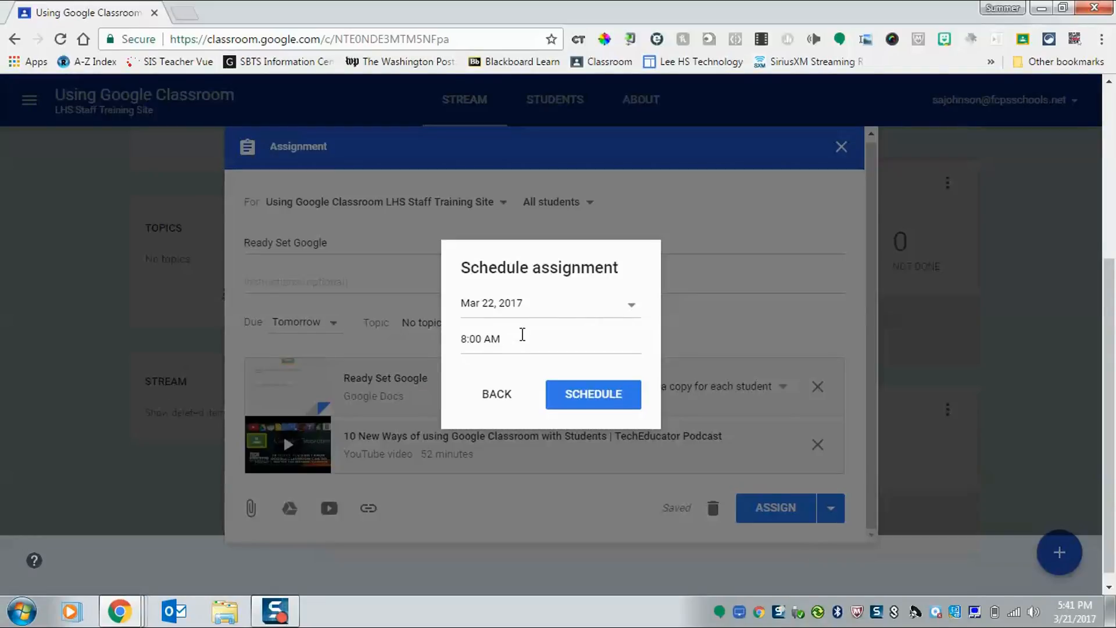
pyautogui.click(587, 391)
pyautogui.click(830, 511)
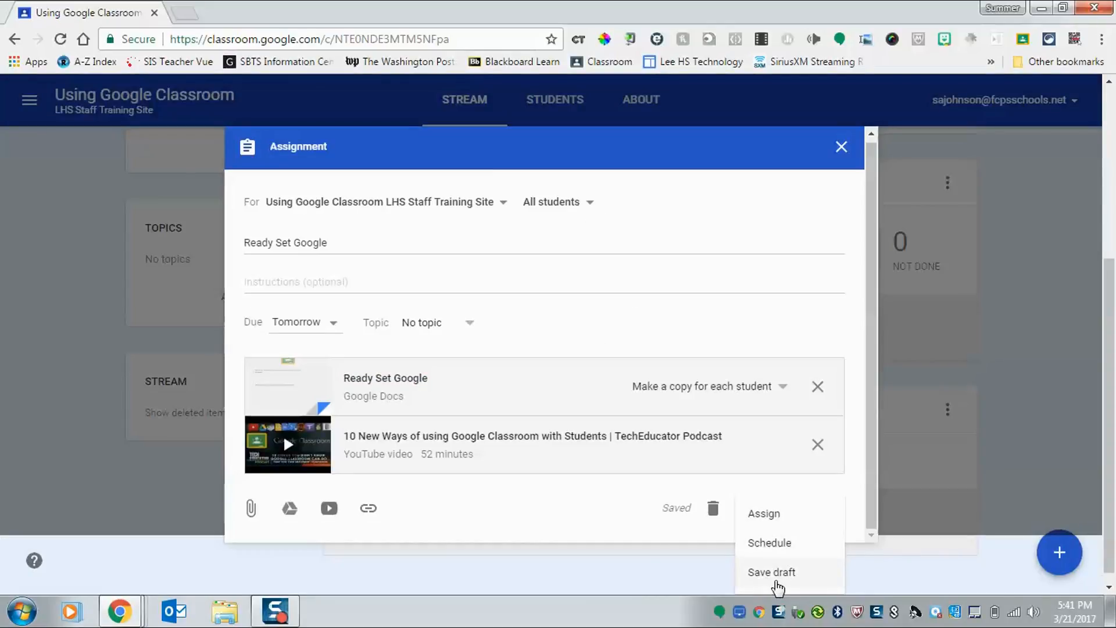
pyautogui.click(560, 505)
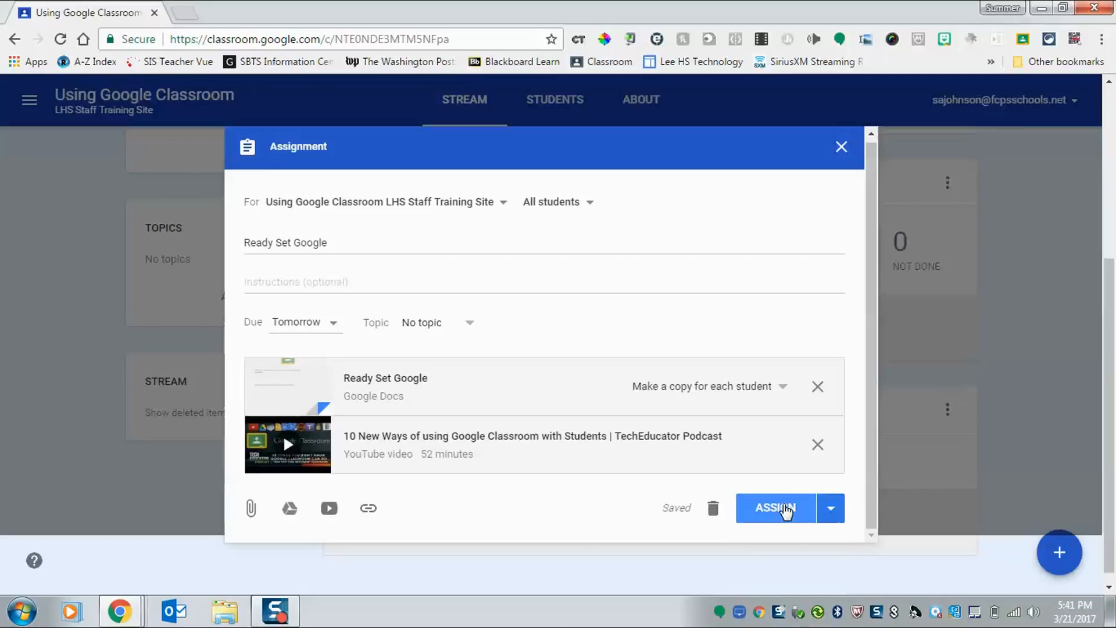
# Assign the Ready Set Google assignment to all students and return to the overview of all classes.
pyautogui.click(785, 510)
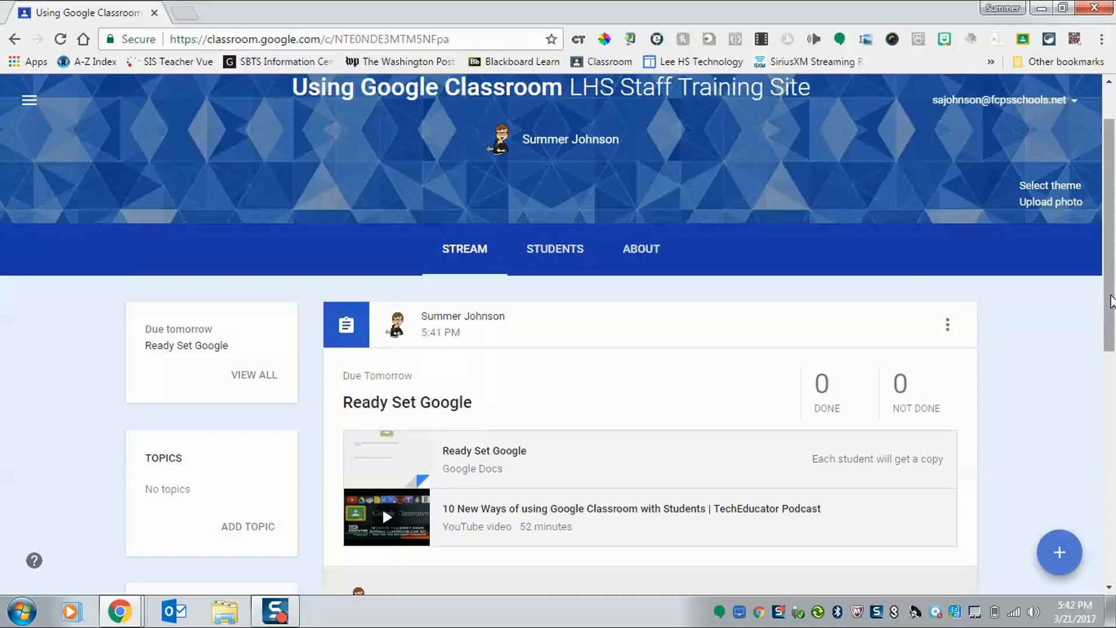
pyautogui.scroll(2, 1111, 301)
pyautogui.click(29, 99)
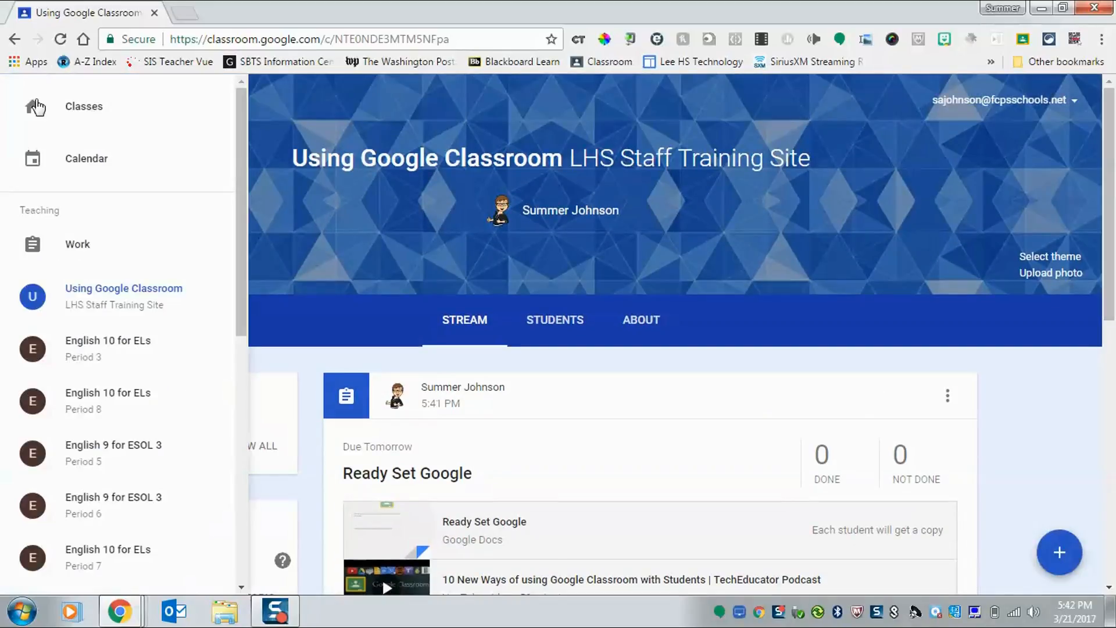
pyautogui.click(117, 112)
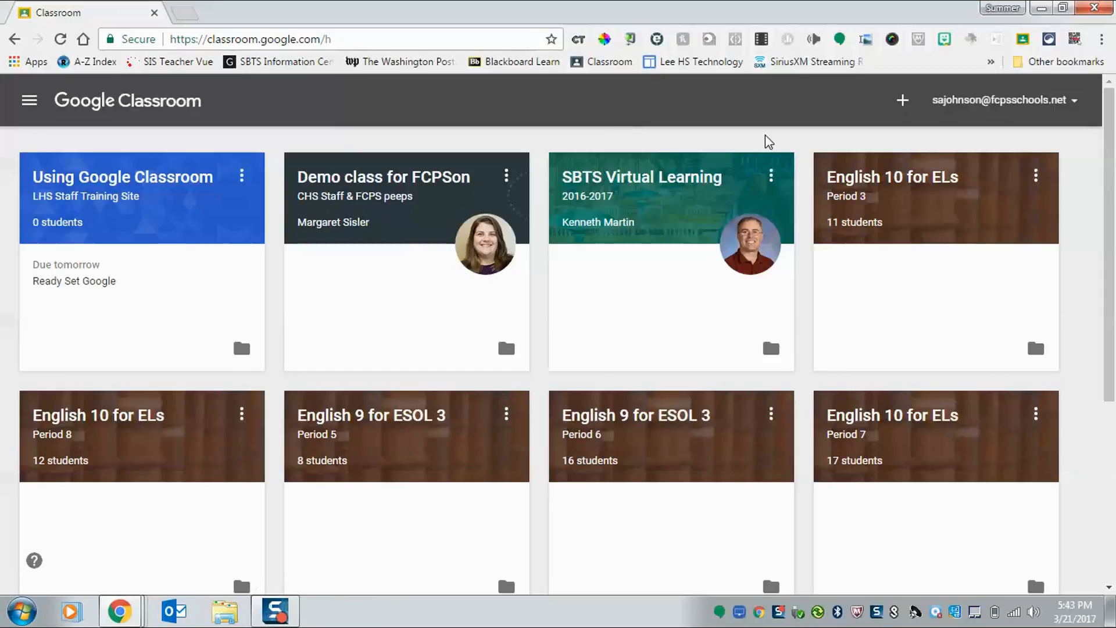
pyautogui.click(903, 102)
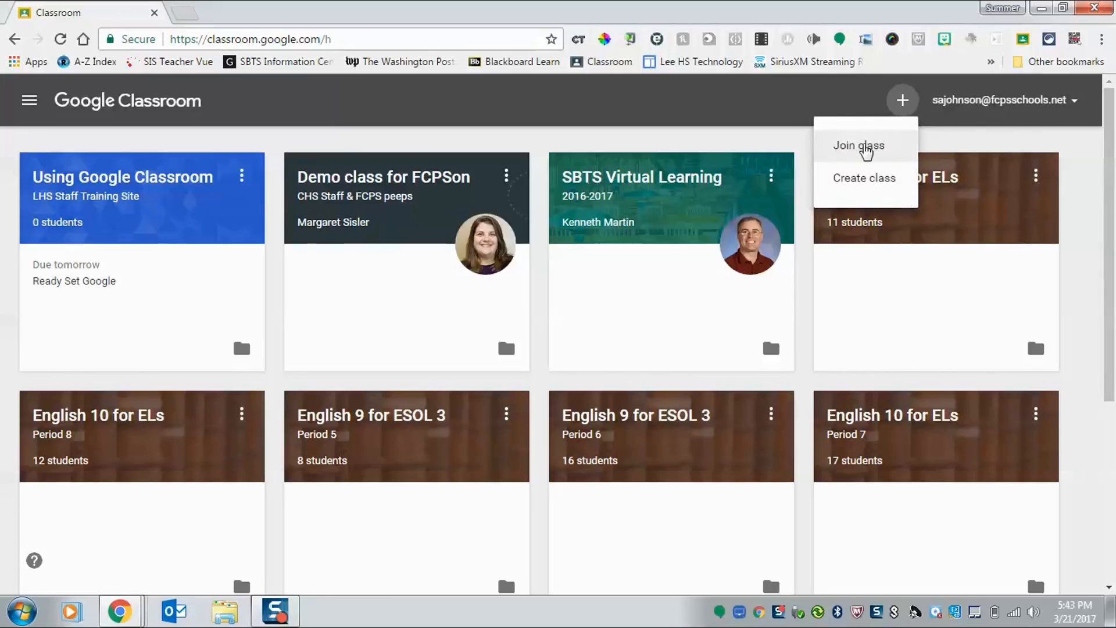
pyautogui.click(866, 147)
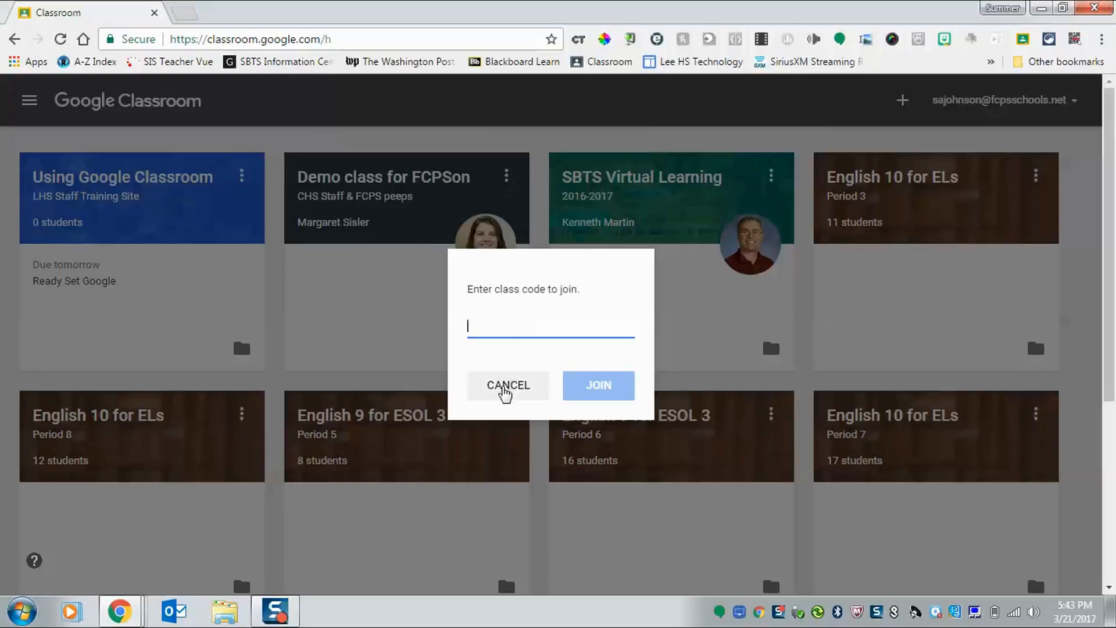
pyautogui.click(507, 387)
# Open the choices for joining or creating a class from the classes overview.
pyautogui.click(901, 105)
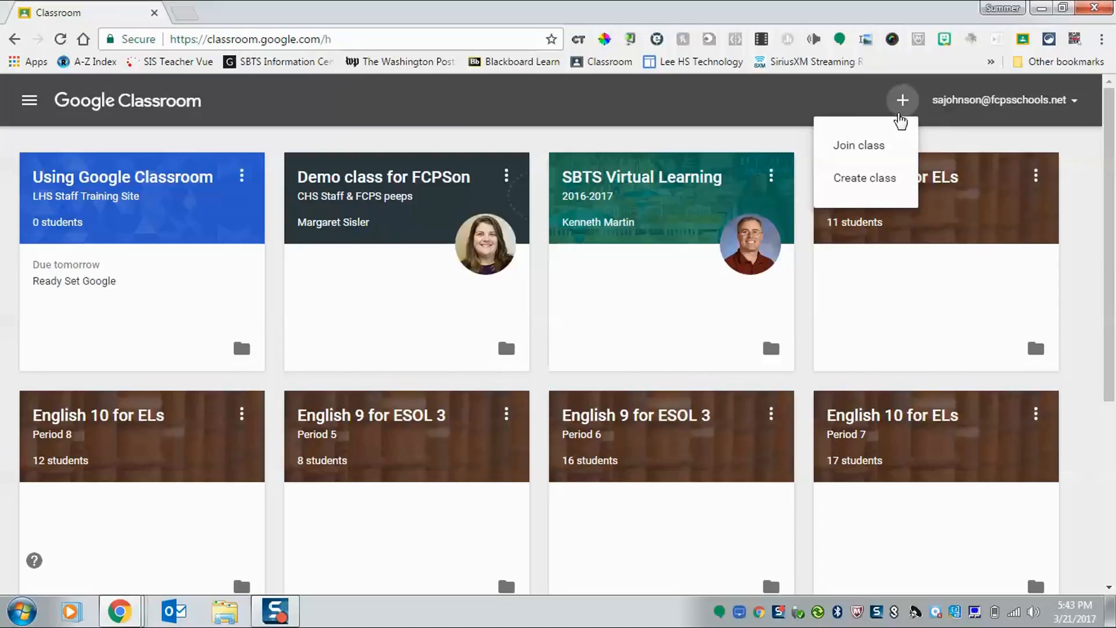